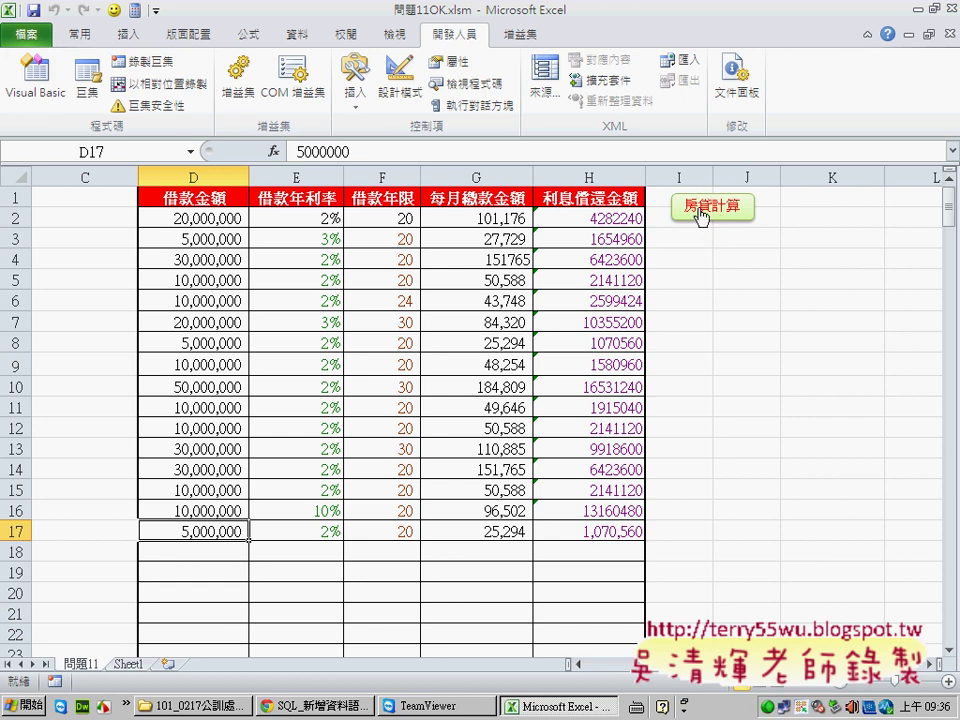
Step: Open the Visual Basic editor on Module1's 啟動表單 macro (home.Show) beside the loan sheet
{"action": "left_click", "coordinate": [35, 80]}
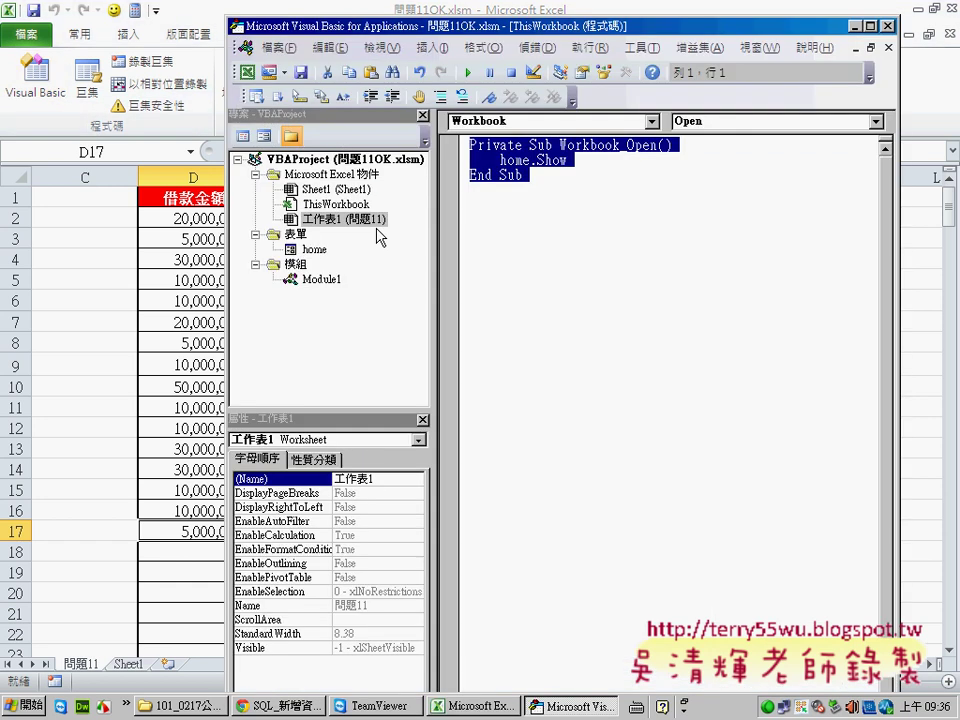
{"action": "double_click", "coordinate": [316, 280]}
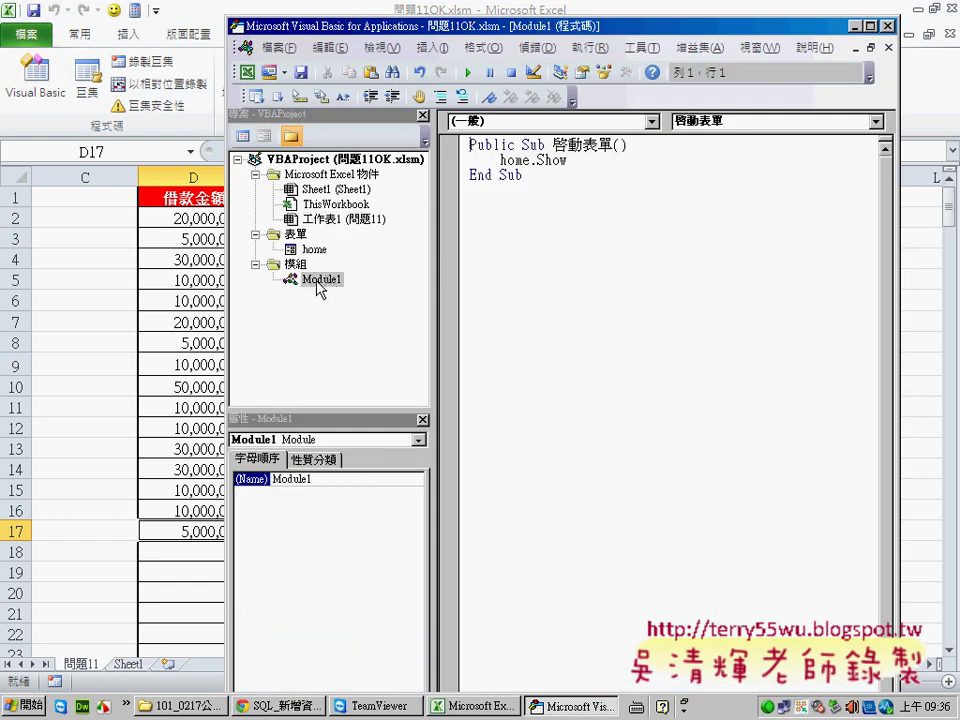
{"action": "mouse_move", "coordinate": [538, 180]}
{"action": "left_mouse_down"}
{"action": "mouse_move", "coordinate": [468, 145]}
{"action": "mouse_move", "coordinate": [567, 160]}
{"action": "mouse_move", "coordinate": [468, 145]}
{"action": "left_mouse_up"}
{"action": "left_click", "coordinate": [497, 160]}
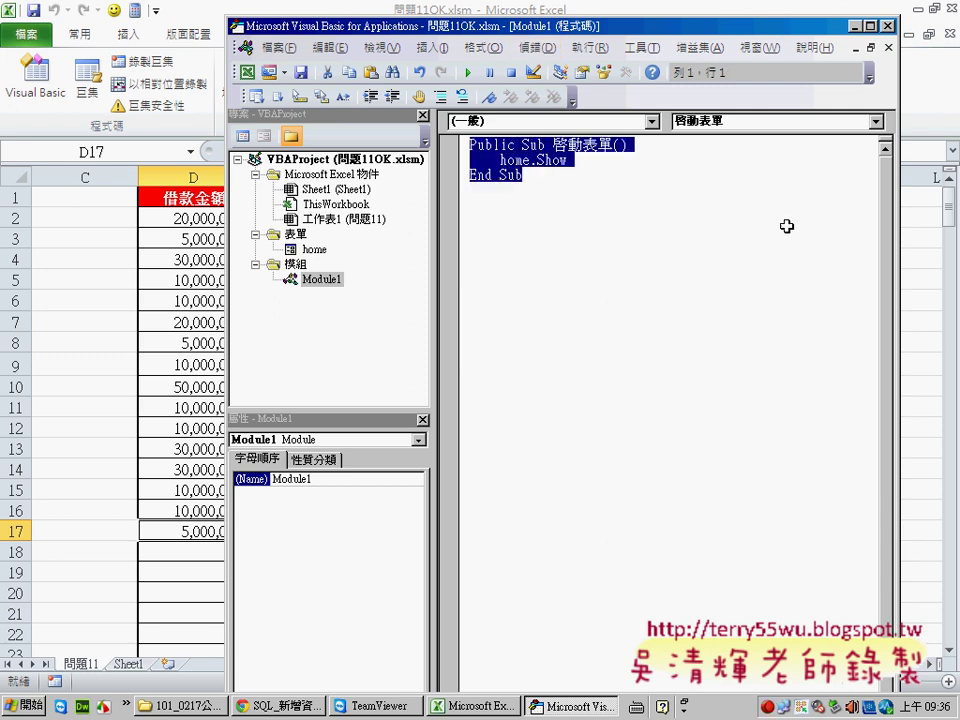
{"action": "left_click_drag", "start_coordinate": [728, 32], "coordinate": [637, 369]}
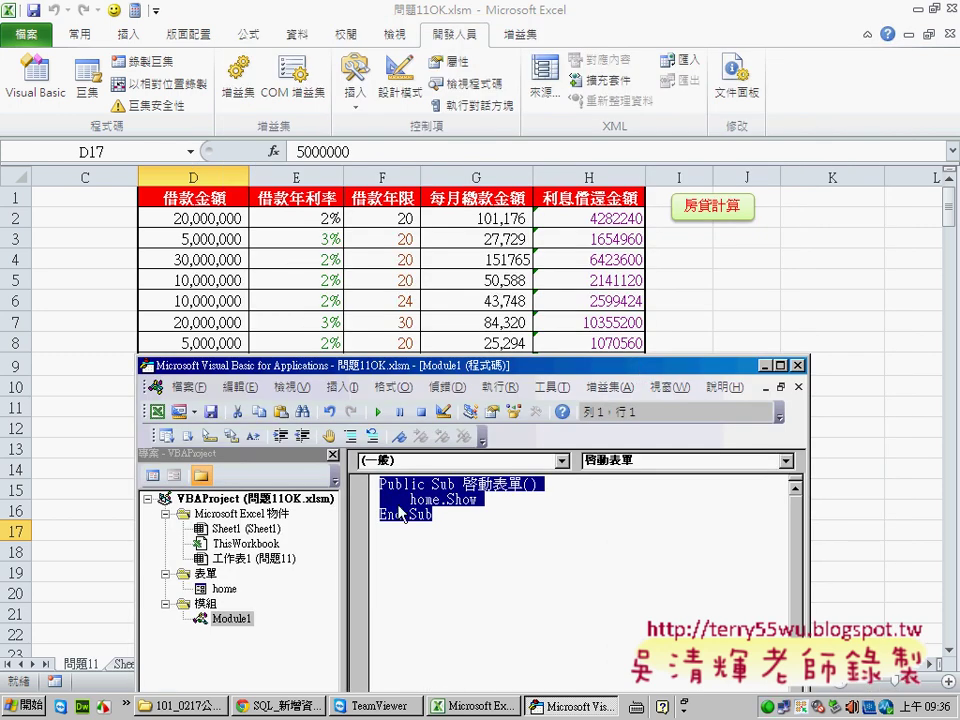
Step: Assign the 啟動表單 macro to the 房貸計算 button, then test it opens the loan form
{"action": "right_click", "coordinate": [708, 208]}
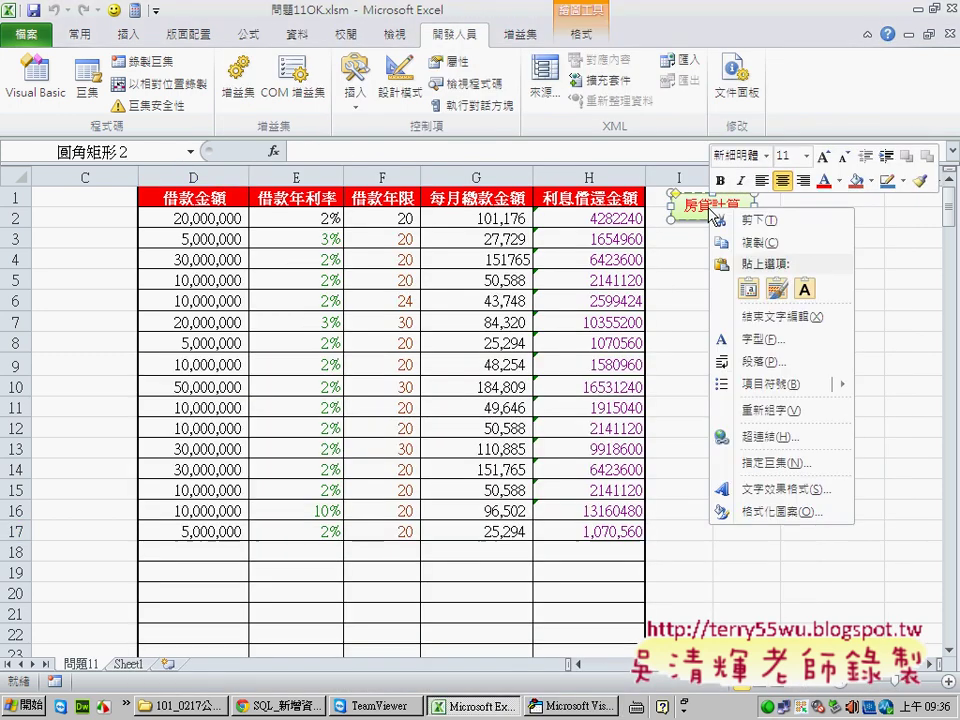
{"action": "left_click", "coordinate": [764, 466]}
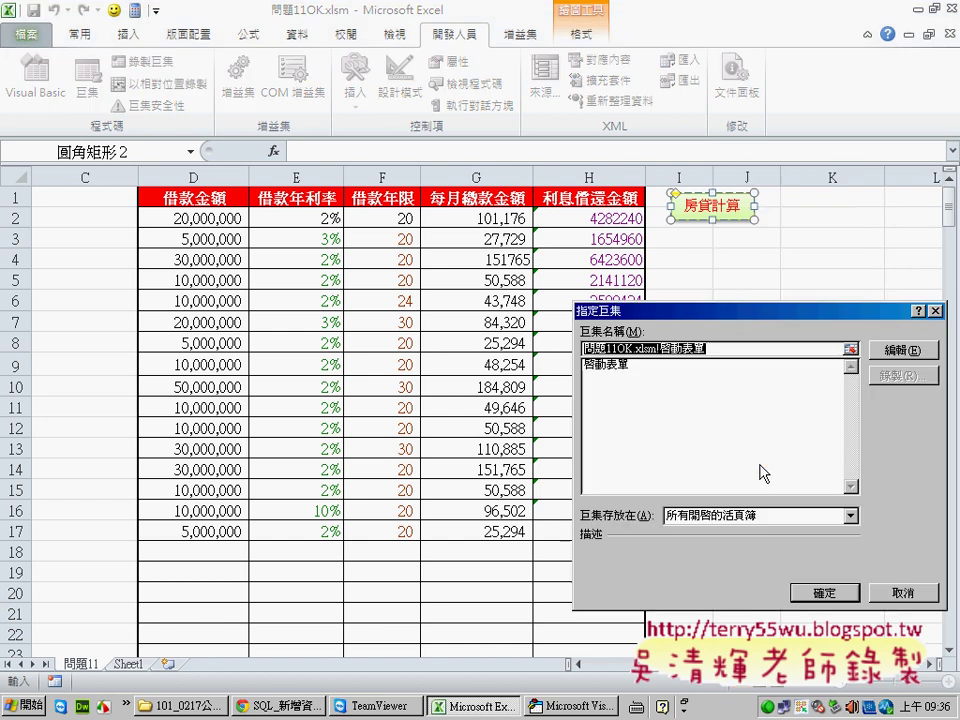
{"action": "left_click", "coordinate": [613, 366]}
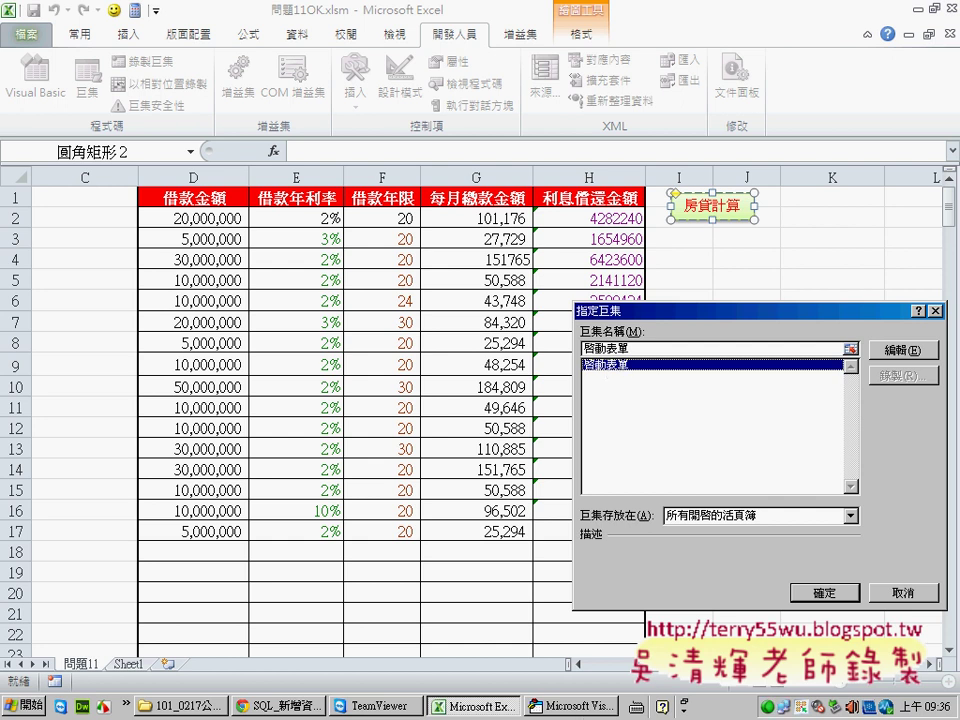
{"action": "left_click", "coordinate": [824, 592]}
{"action": "left_click", "coordinate": [748, 359]}
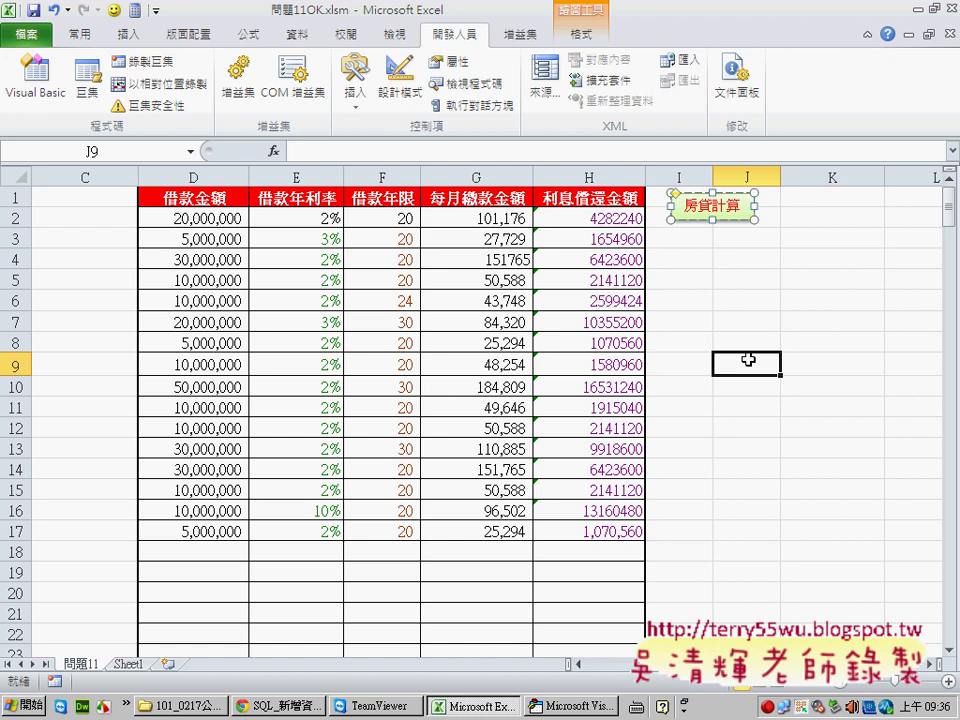
{"action": "left_click", "coordinate": [693, 209]}
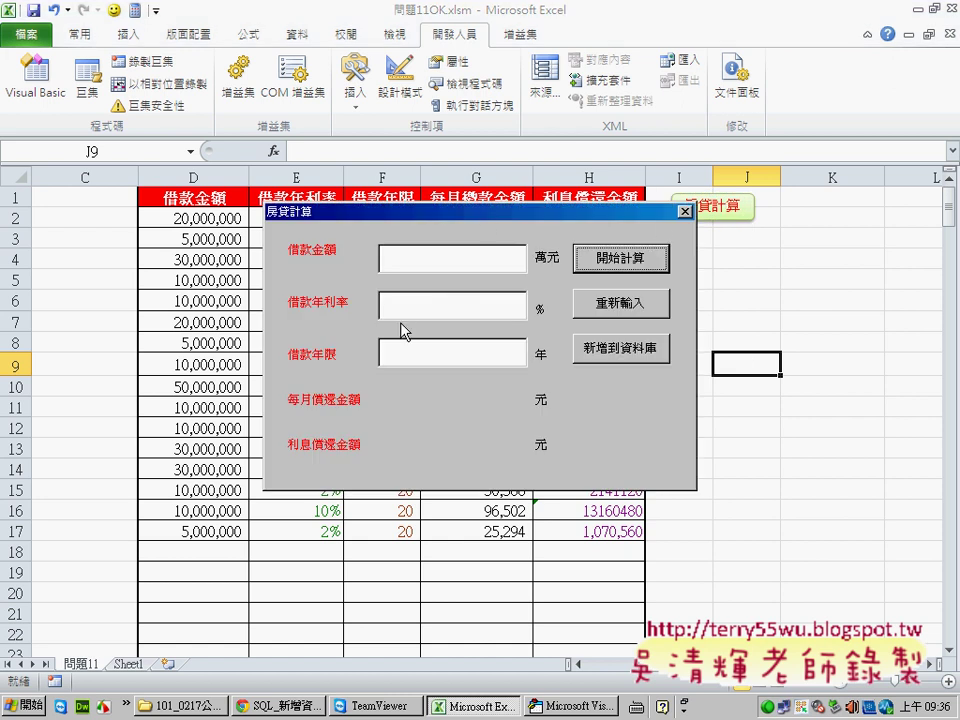
{"action": "left_click", "coordinate": [684, 212]}
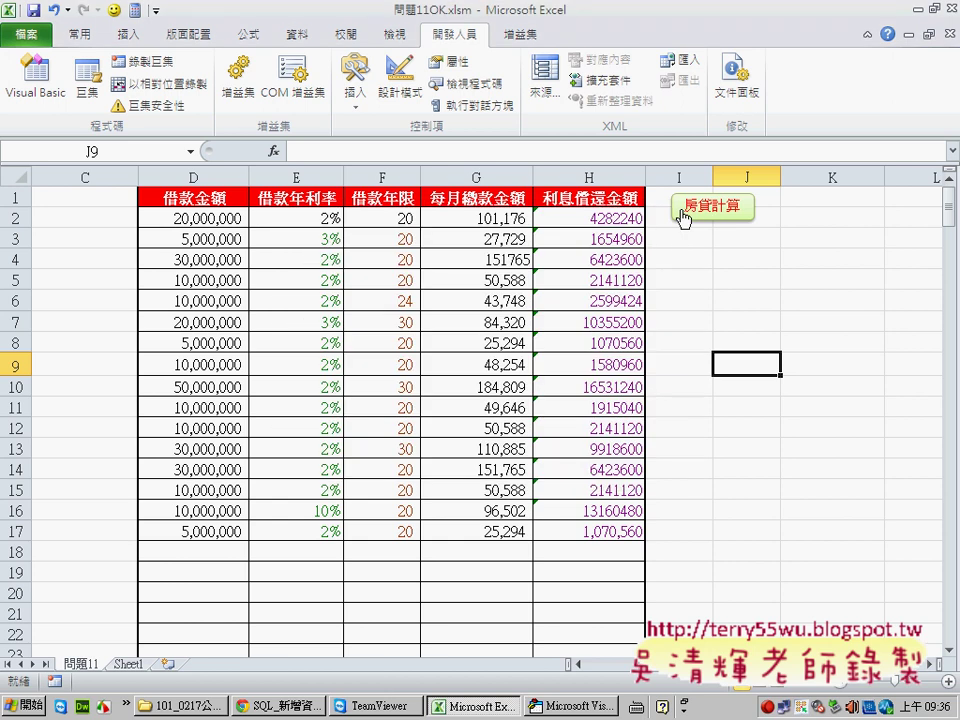
Step: Draw a Smiley Face shape just below the 房貸計算 button near J4
{"action": "left_click", "coordinate": [128, 34]}
{"action": "left_click", "coordinate": [218, 61]}
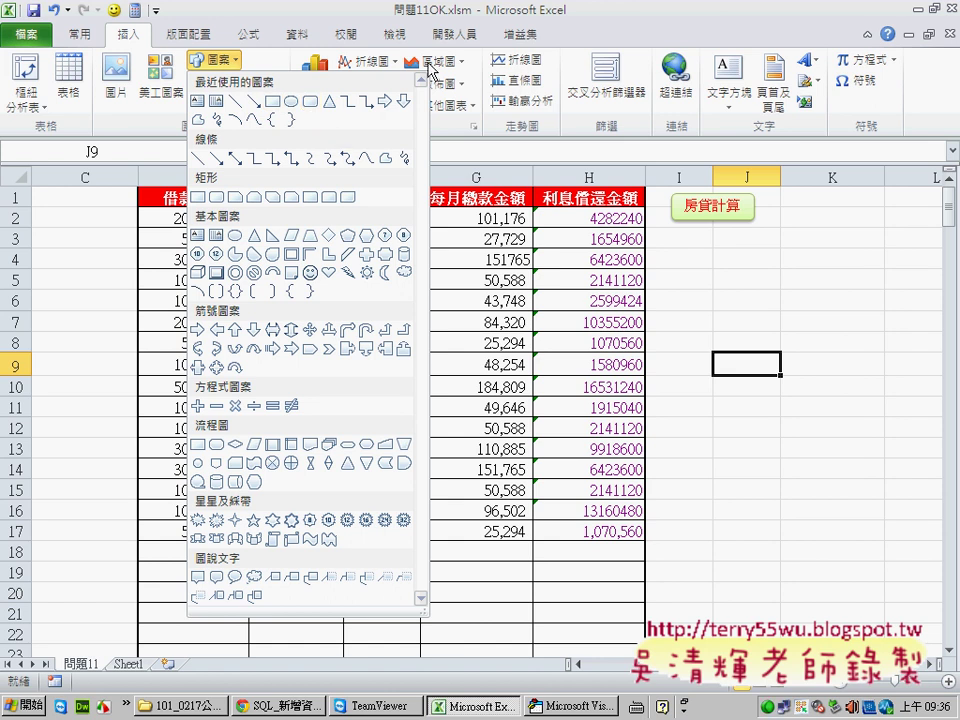
{"action": "left_click", "coordinate": [459, 34]}
{"action": "left_click", "coordinate": [354, 90]}
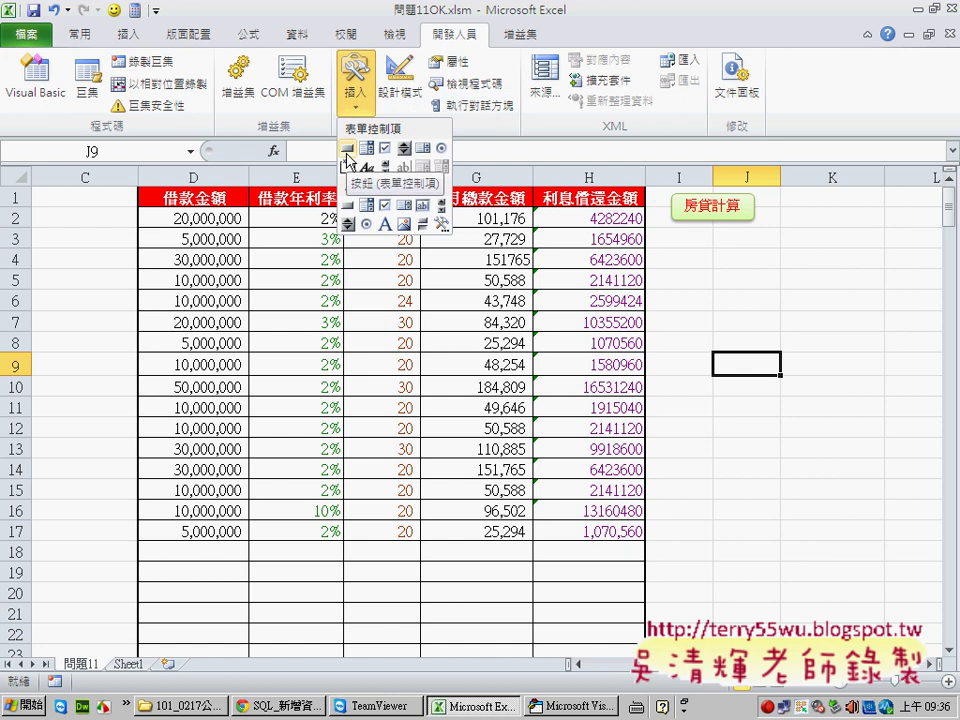
{"action": "left_click", "coordinate": [139, 38]}
{"action": "left_click", "coordinate": [196, 60]}
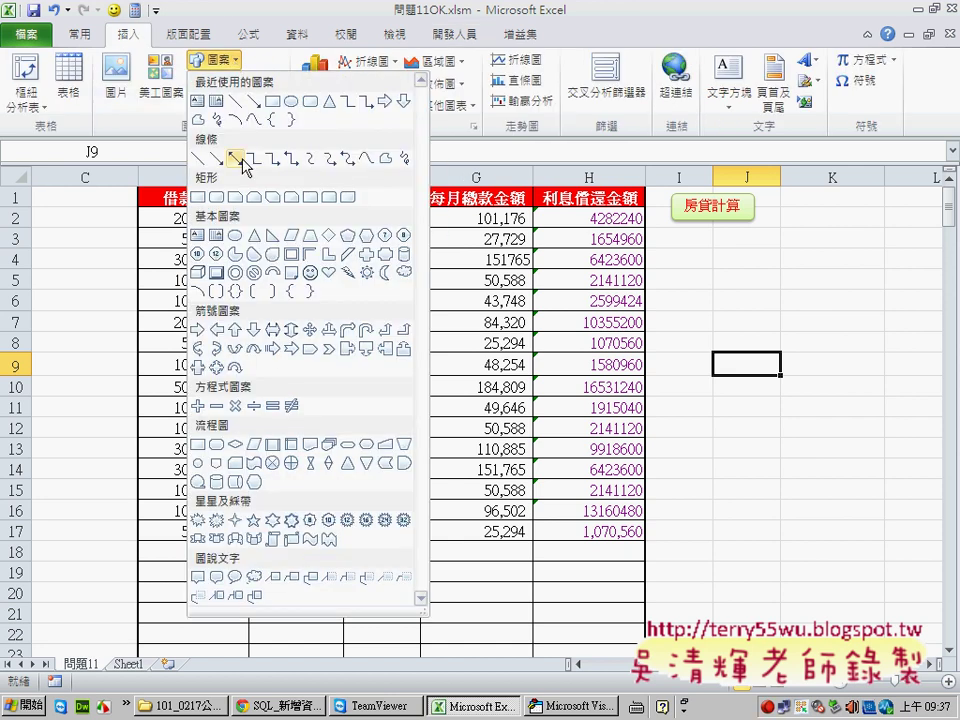
{"action": "left_click", "coordinate": [312, 272]}
{"action": "left_click_drag", "start_coordinate": [702, 245], "coordinate": [750, 287]}
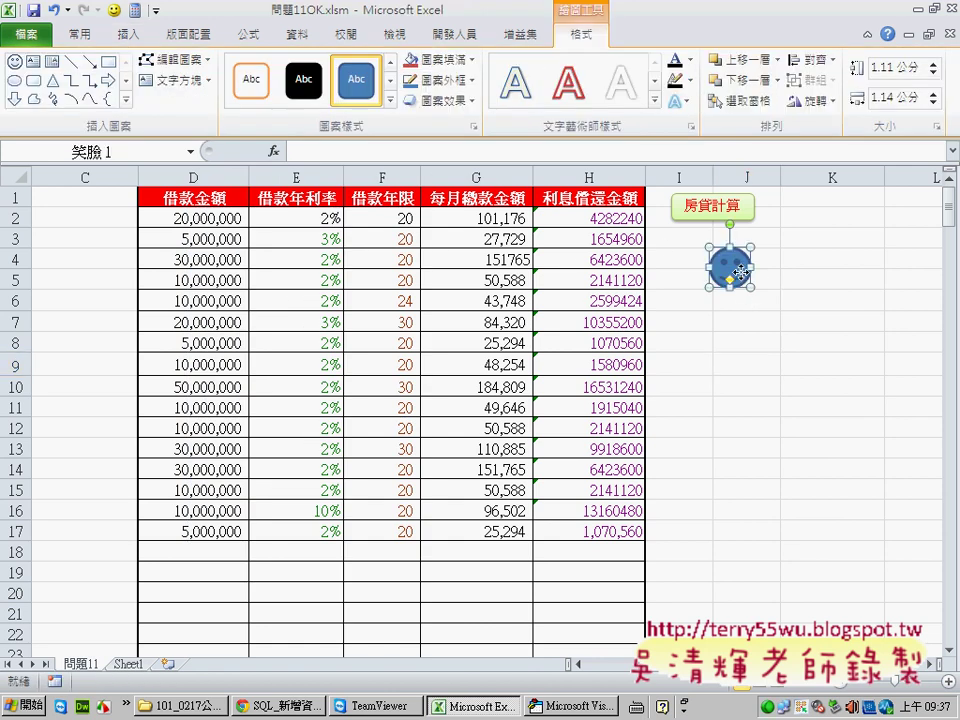
Step: Assign the 啟動表單 macro to the smiley and test it opens the loan form
{"action": "right_click", "coordinate": [742, 274]}
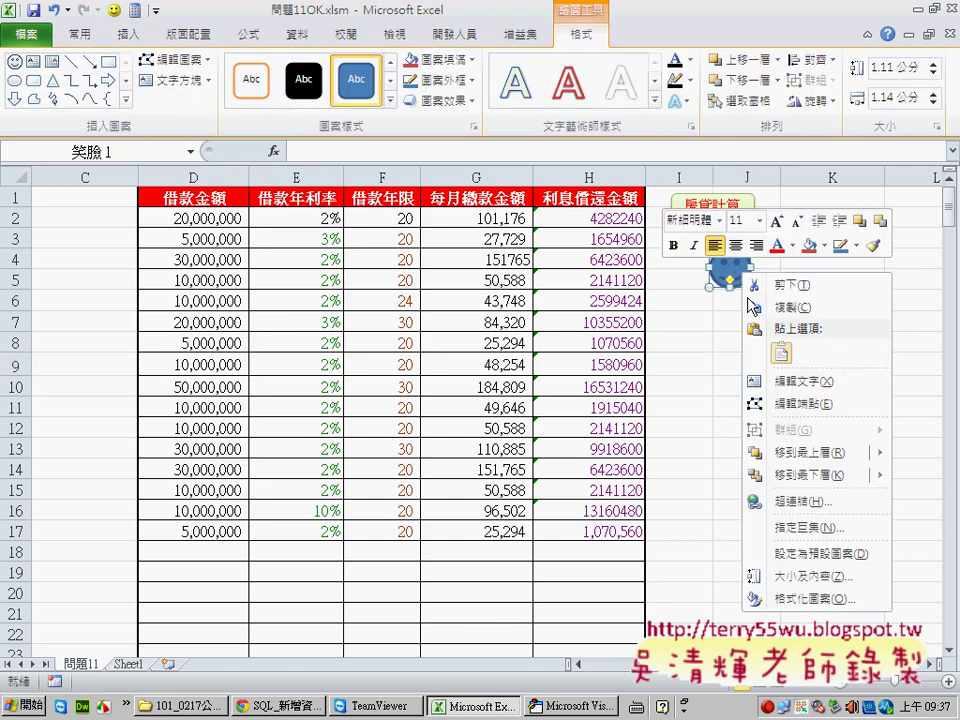
{"action": "left_click", "coordinate": [801, 528]}
{"action": "left_click", "coordinate": [625, 429]}
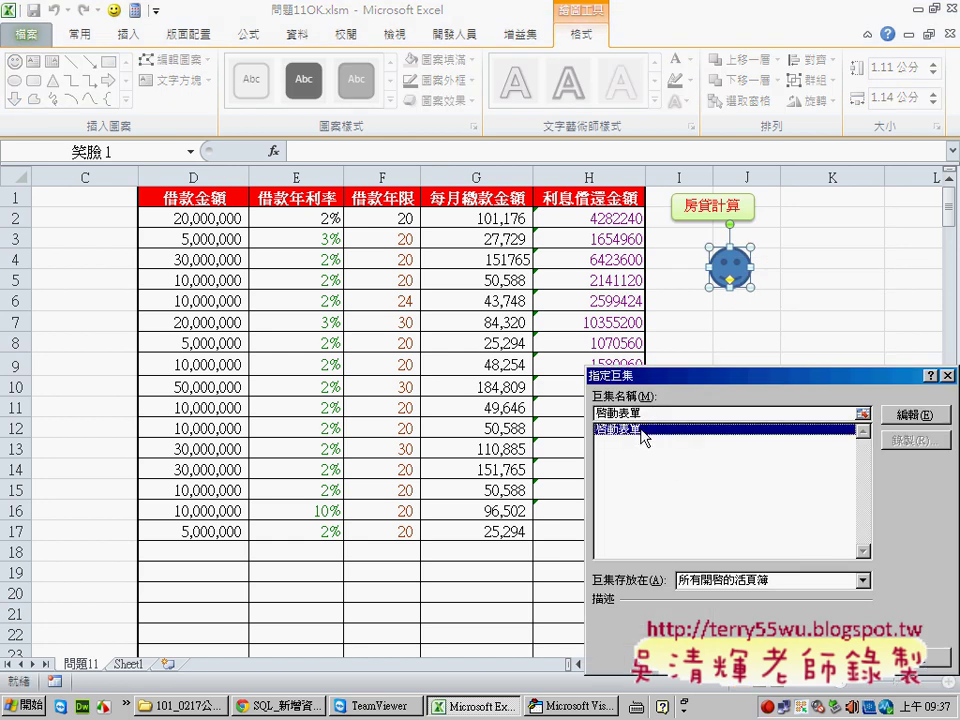
{"action": "left_click", "coordinate": [840, 658]}
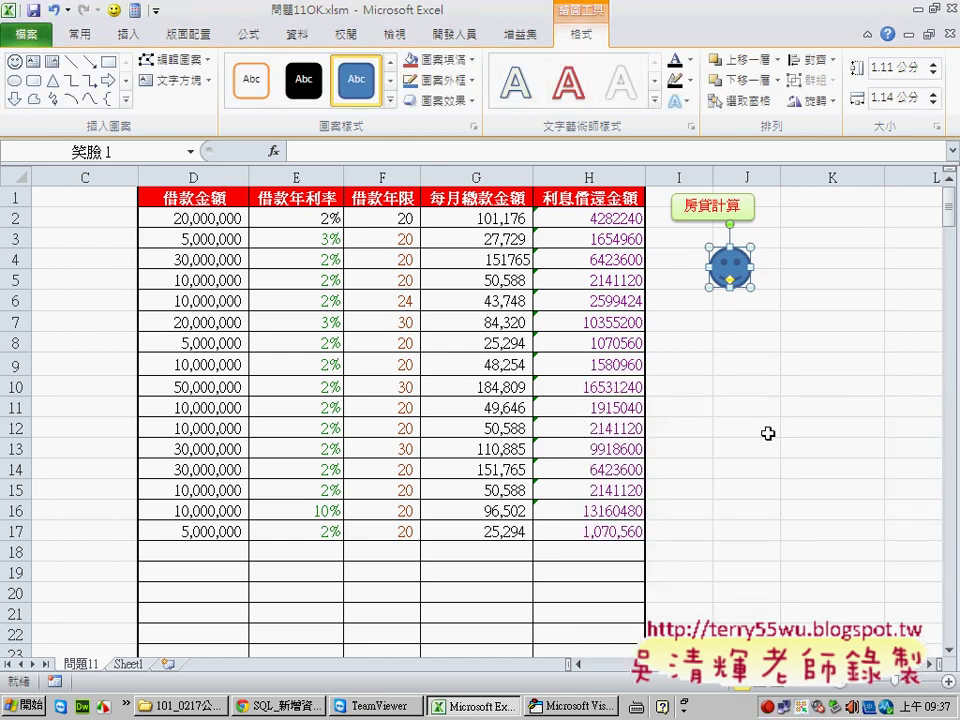
{"action": "left_click", "coordinate": [766, 386]}
{"action": "left_click", "coordinate": [733, 268]}
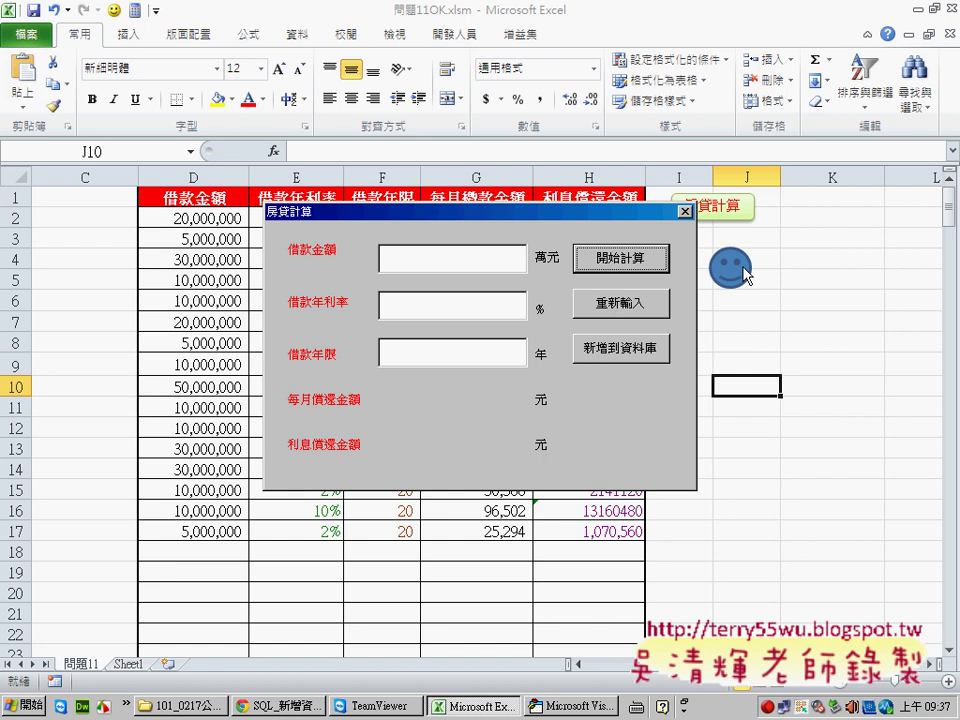
{"action": "left_click", "coordinate": [685, 212]}
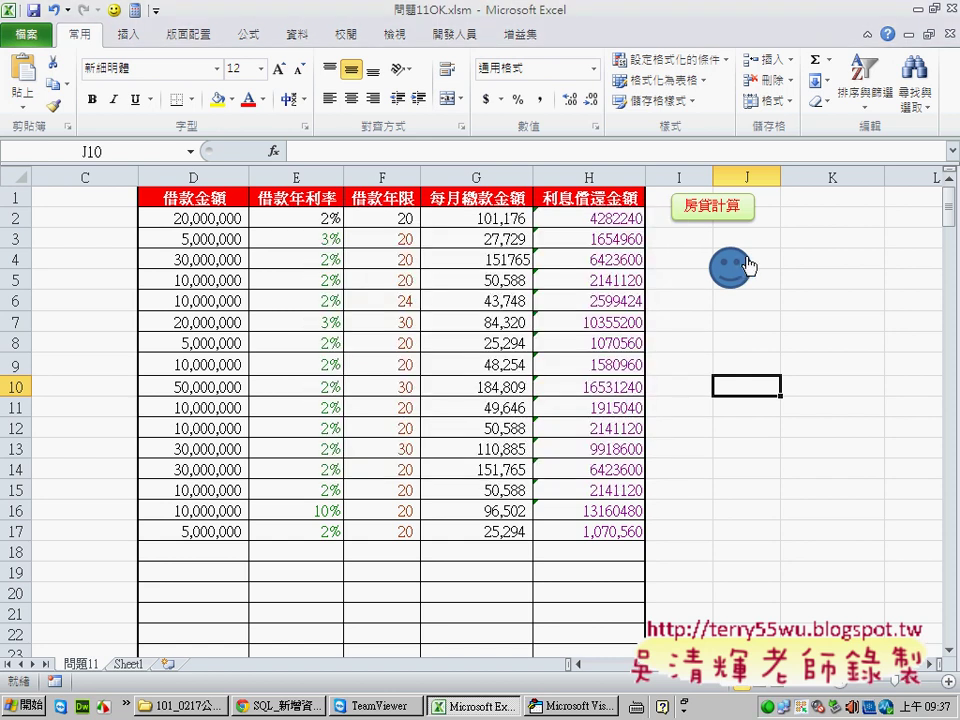
Step: Apply a light-blue preset shape style to the smiley face, replacing a trial light-green one
{"action": "right_click", "coordinate": [742, 258]}
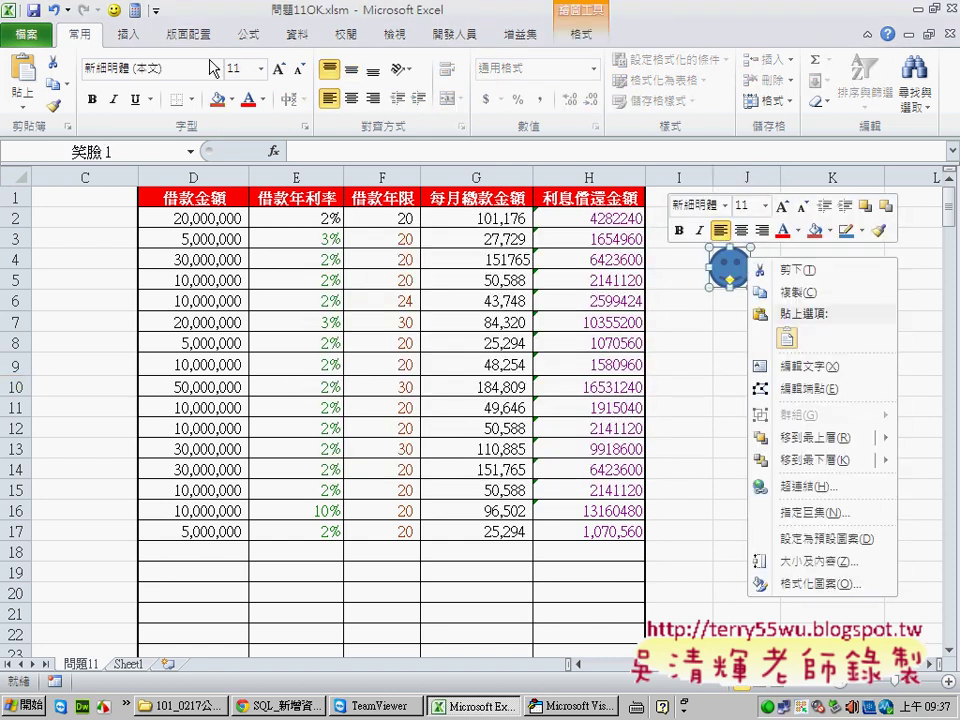
{"action": "left_click", "coordinate": [575, 35]}
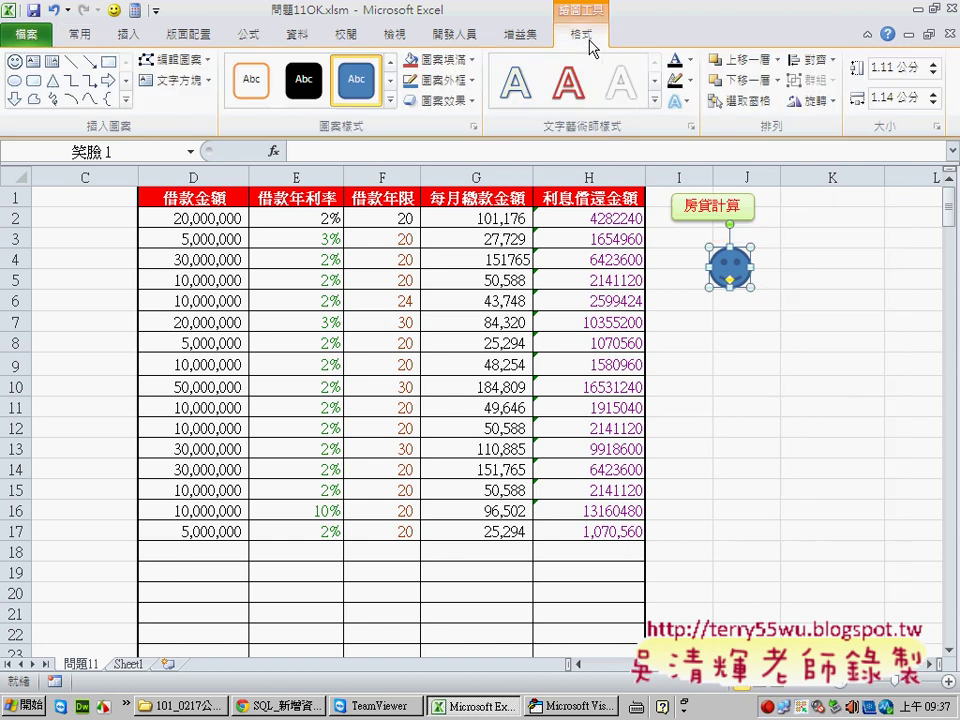
{"action": "left_click", "coordinate": [389, 101]}
{"action": "left_click", "coordinate": [407, 236]}
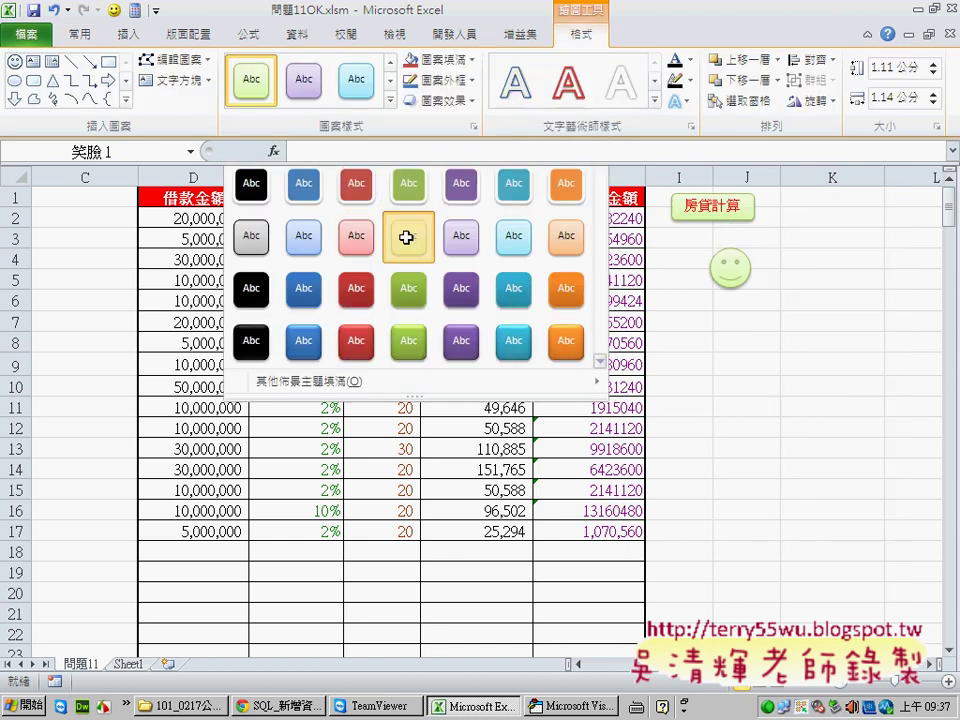
{"action": "left_click", "coordinate": [389, 101]}
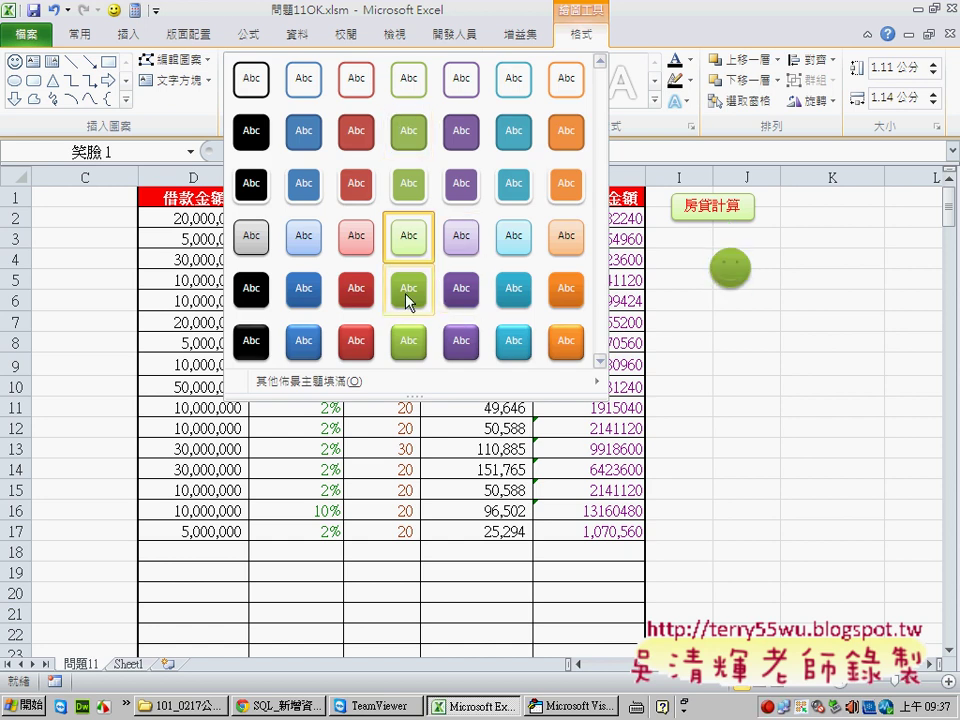
{"action": "left_click", "coordinate": [308, 237]}
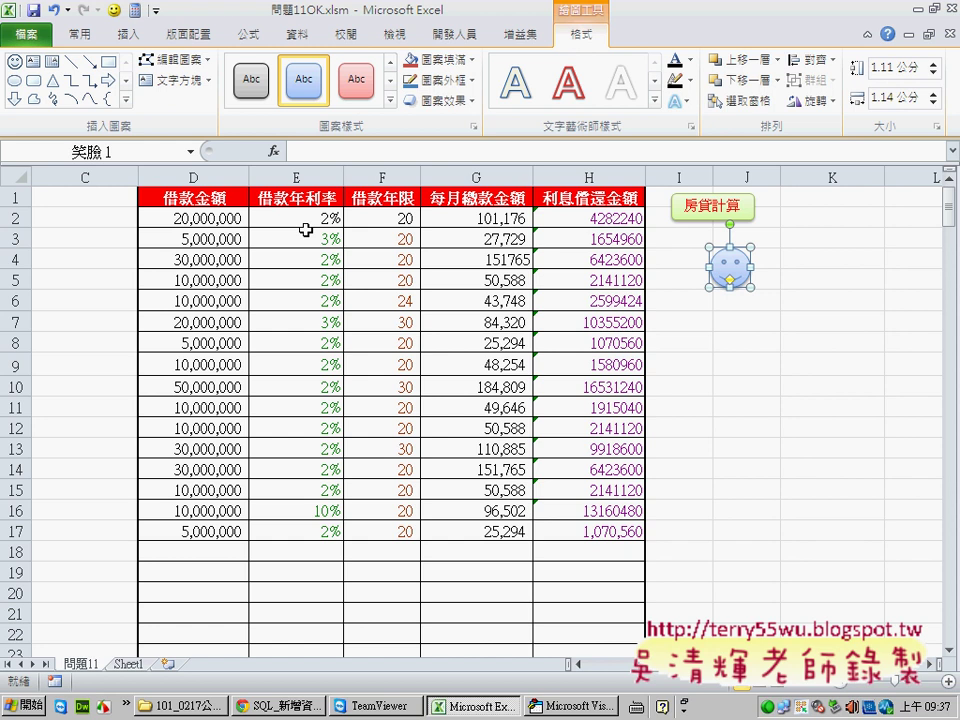
{"action": "left_click", "coordinate": [724, 318]}
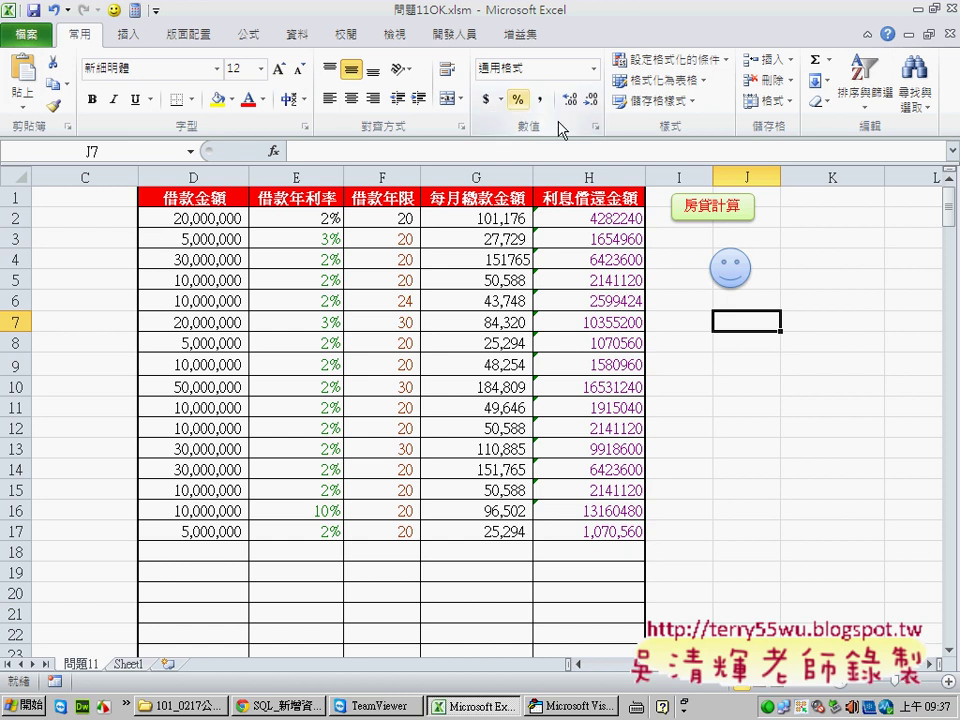
{"action": "left_click", "coordinate": [454, 33]}
{"action": "left_click", "coordinate": [356, 110]}
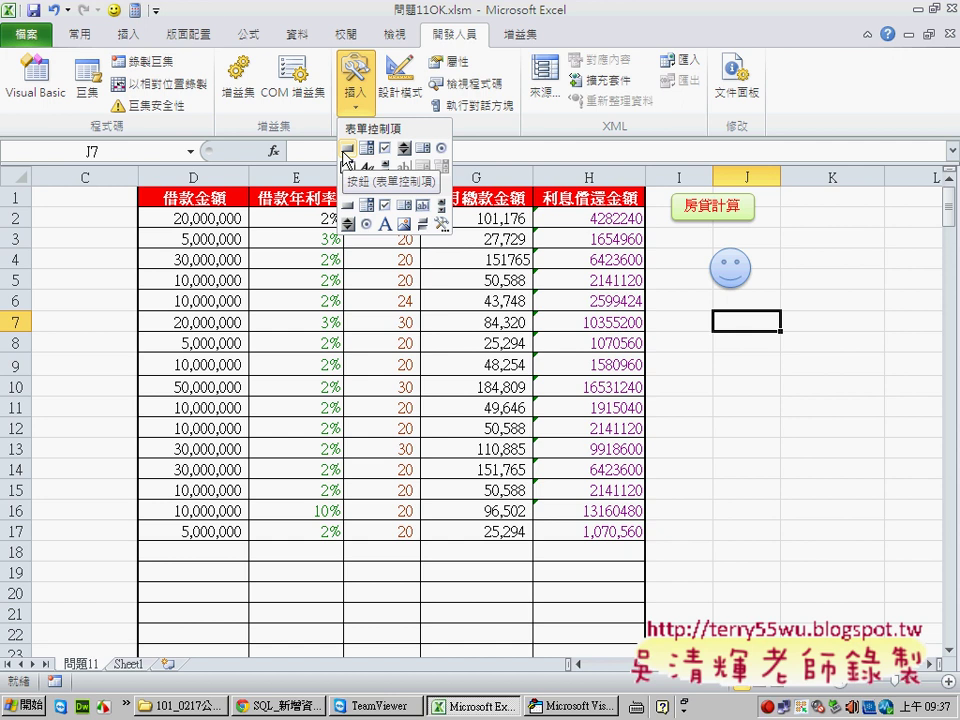
{"action": "left_click", "coordinate": [122, 33]}
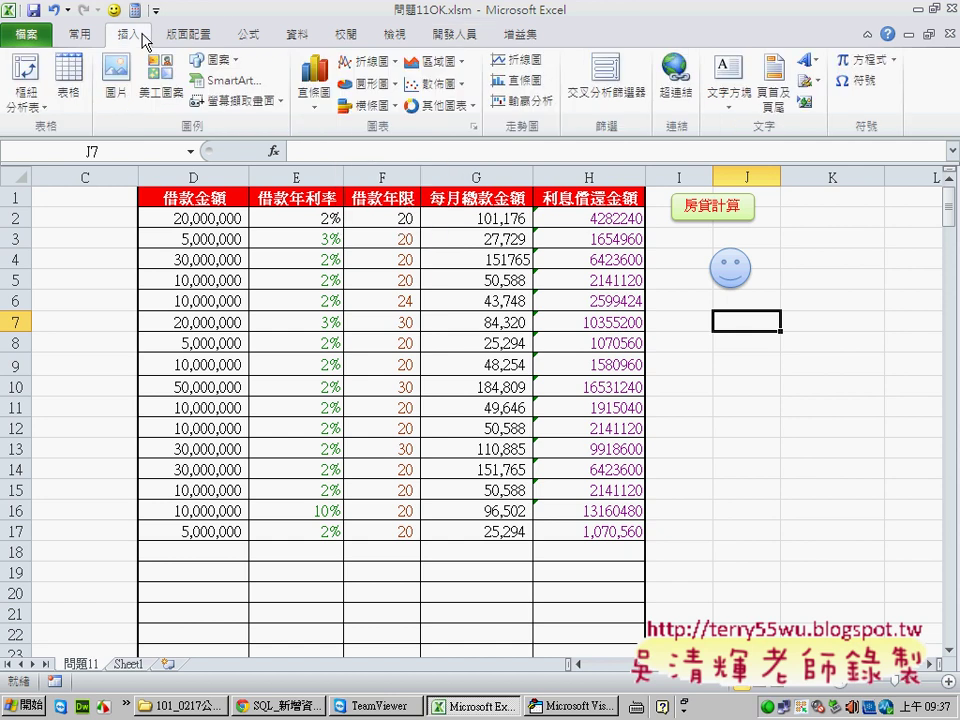
{"action": "left_click", "coordinate": [210, 62]}
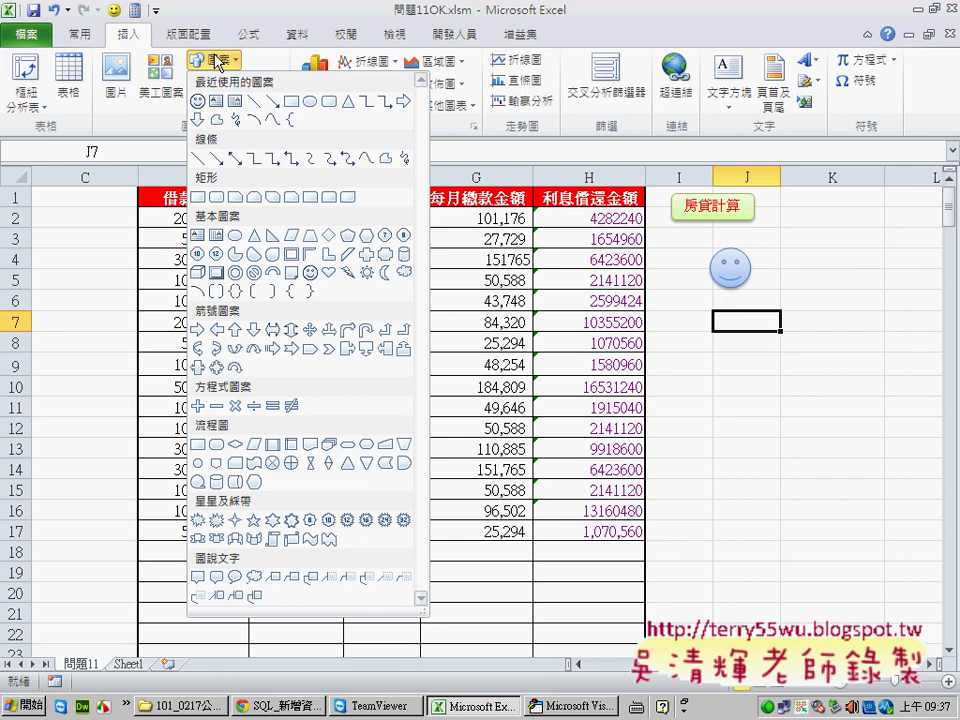
{"action": "left_click", "coordinate": [760, 443]}
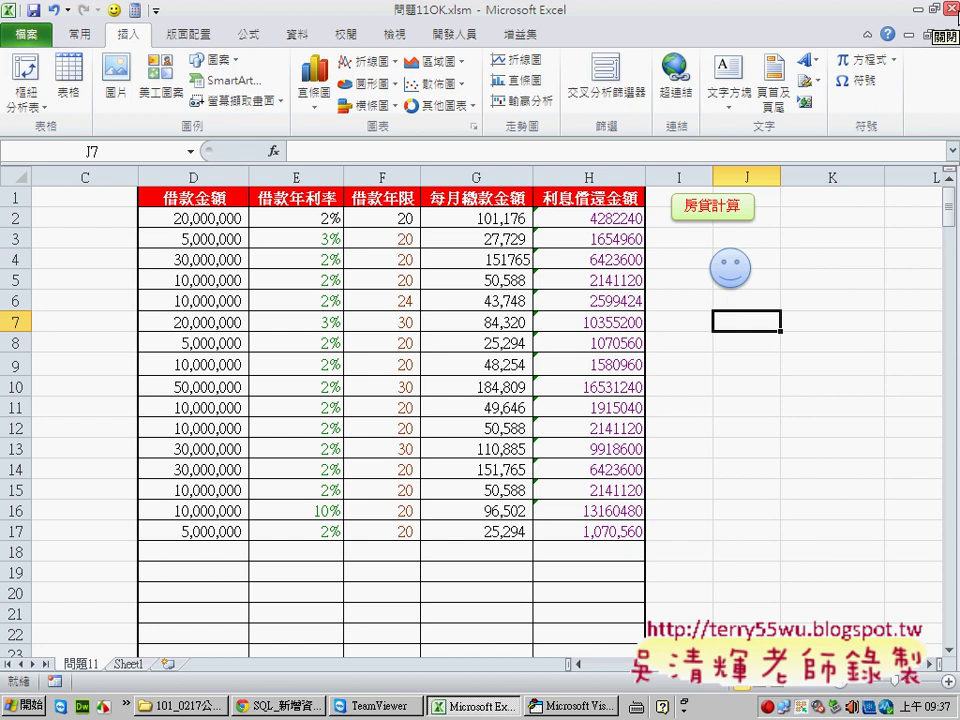
Step: Close 問題11OK.xlsm with 不要儲存 and bring up the 101_0217公訓處VBA folder window
{"action": "left_click", "coordinate": [950, 8]}
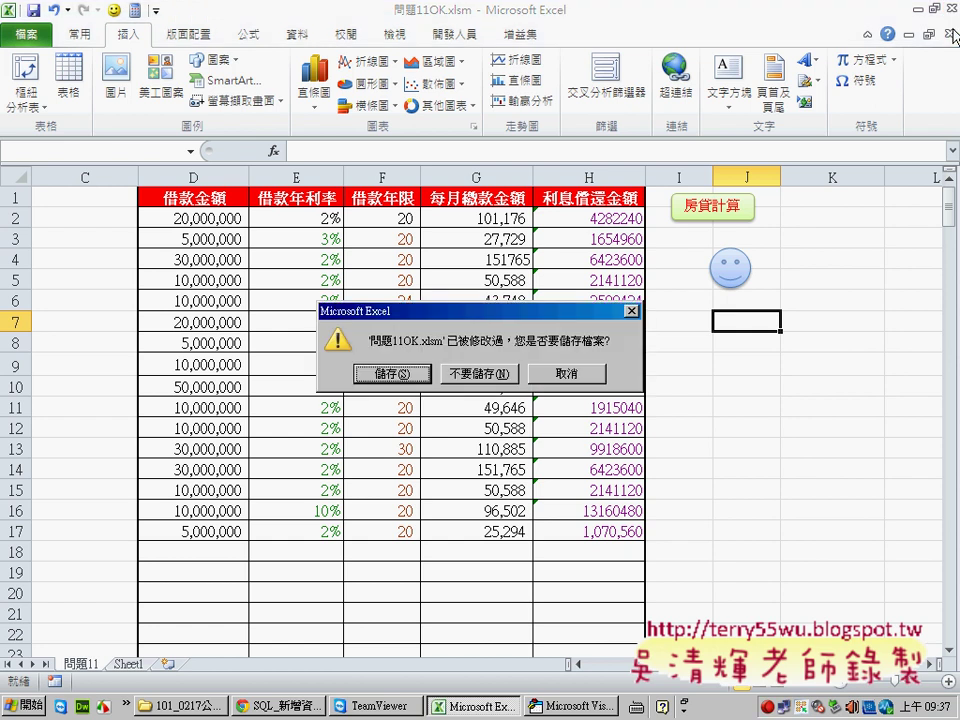
{"action": "left_click", "coordinate": [485, 381]}
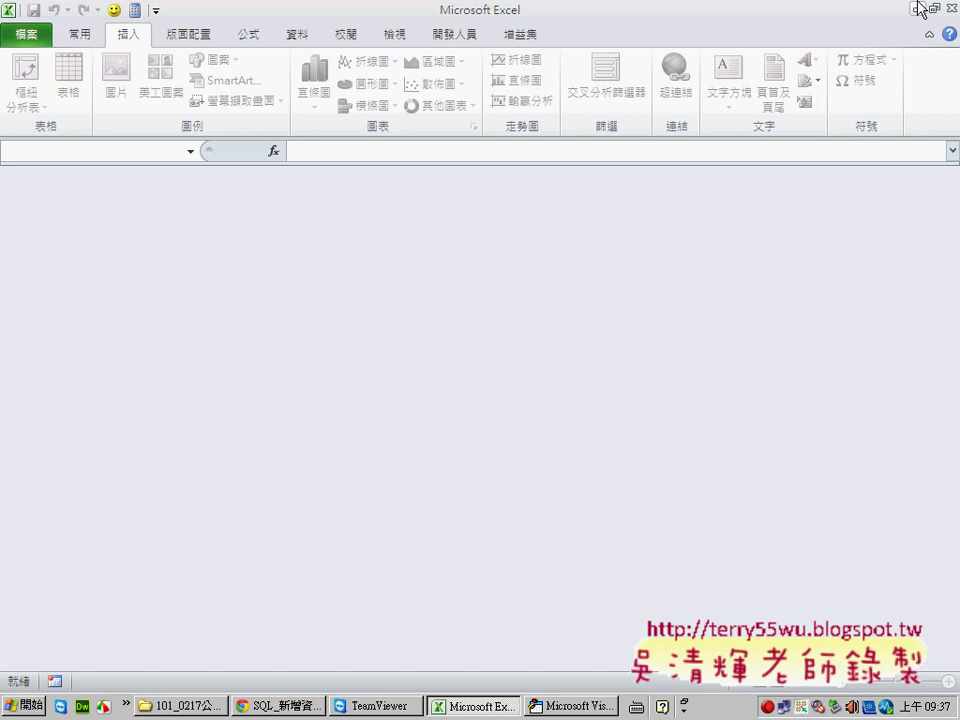
{"action": "left_click", "coordinate": [921, 9]}
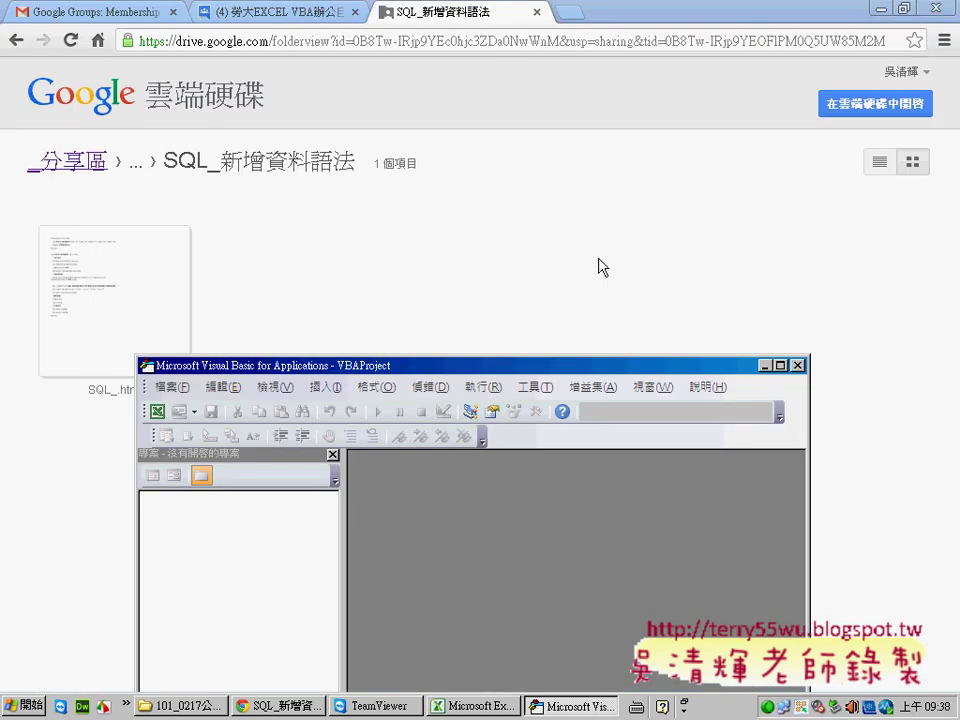
{"action": "left_click", "coordinate": [880, 8]}
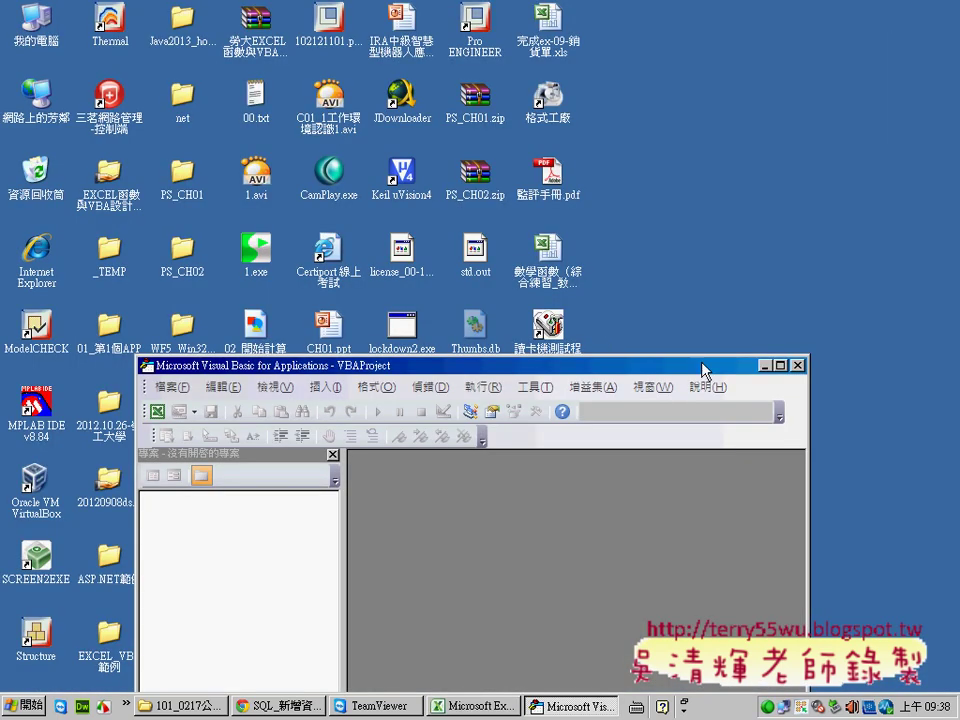
{"action": "left_click", "coordinate": [765, 365]}
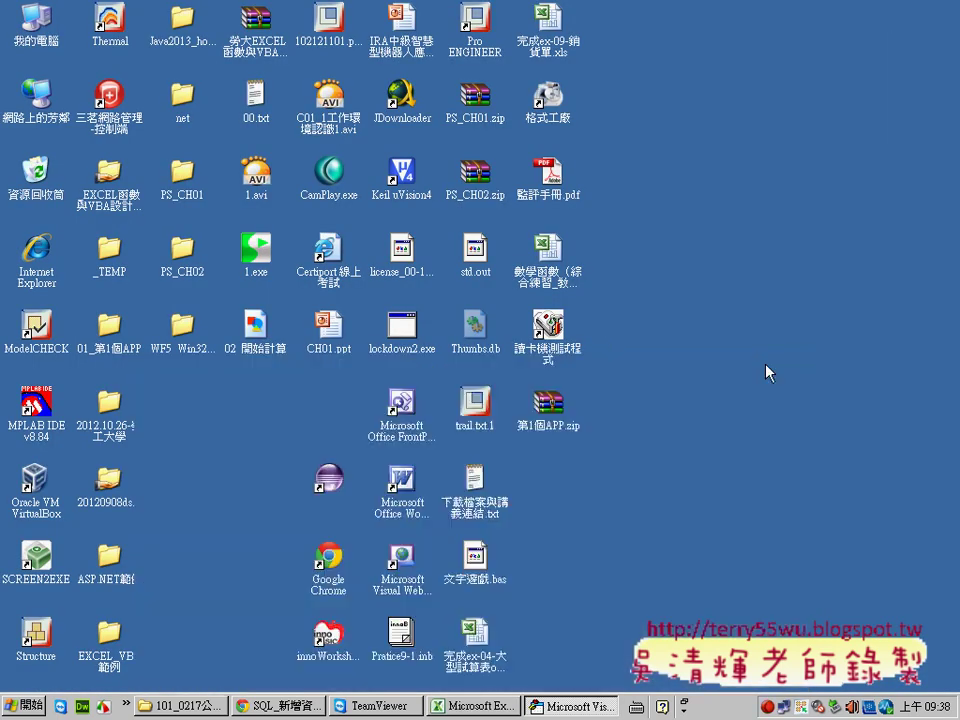
{"action": "left_click", "coordinate": [205, 706]}
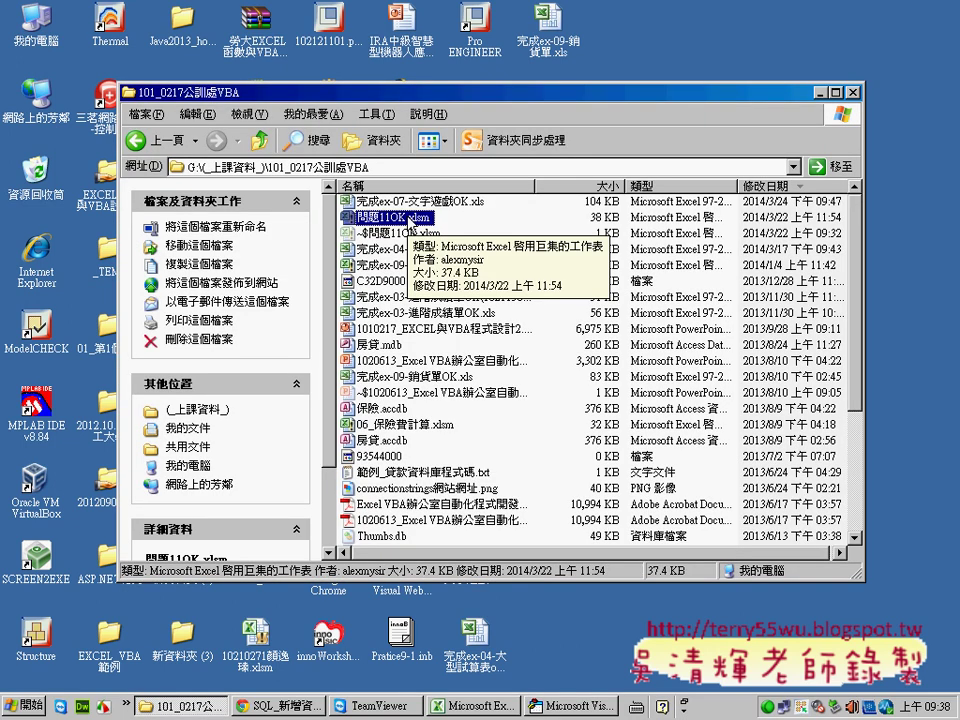
Step: Open 問題11OK.xlsm from Explorer and close the 房貸計算 form it launches automatically
{"action": "double_click", "coordinate": [356, 220]}
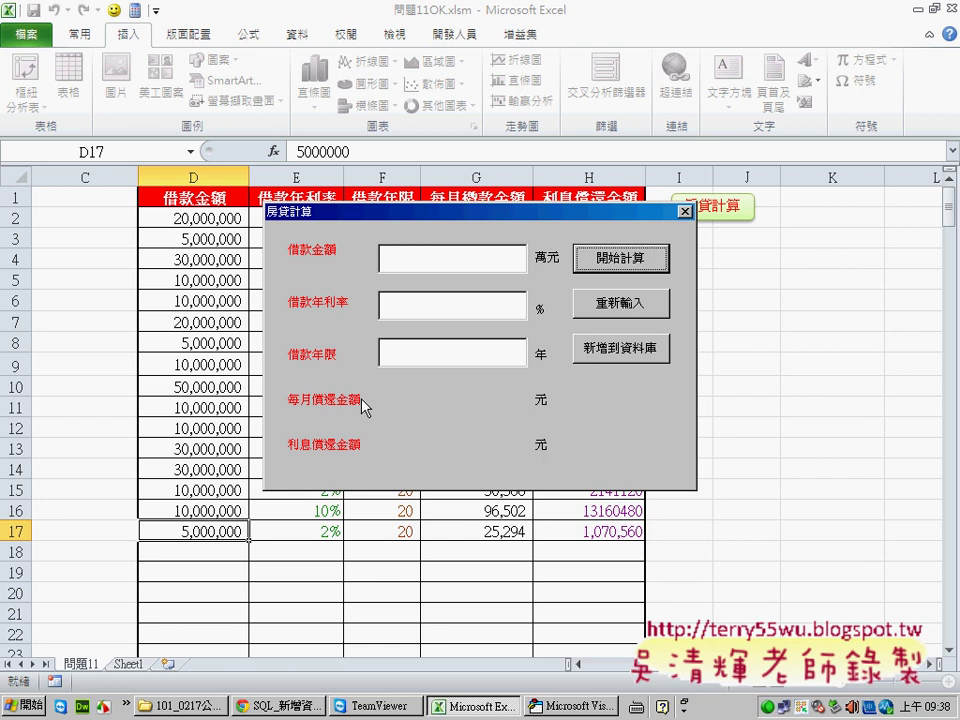
{"action": "left_click", "coordinate": [685, 213]}
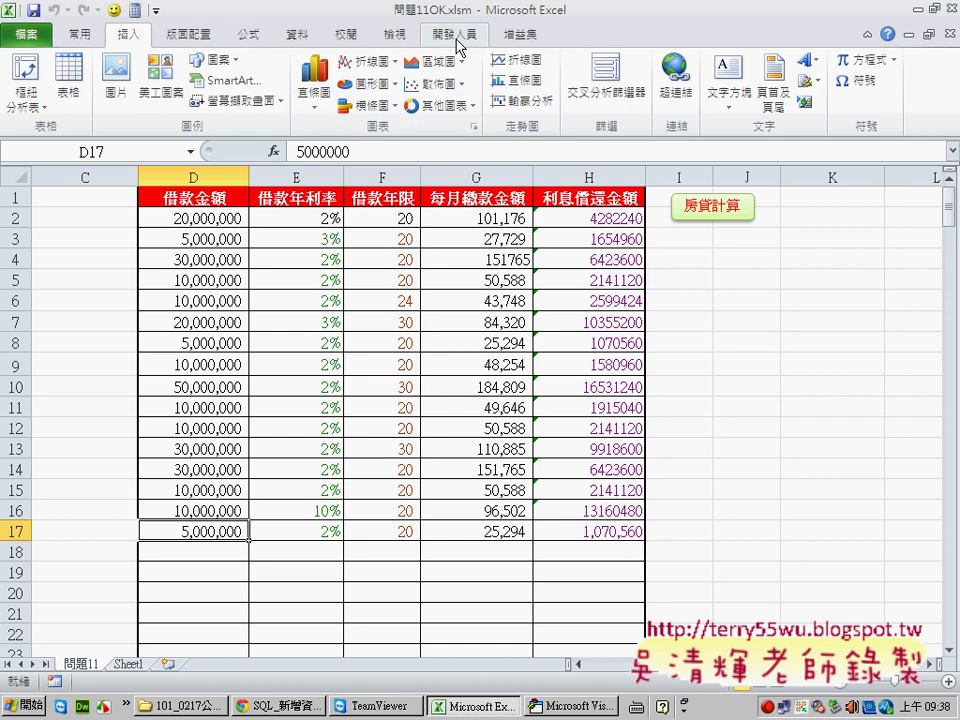
Step: Open the VBA editor from the 開發人員 tab, showing the home UserForm design
{"action": "left_click", "coordinate": [456, 35]}
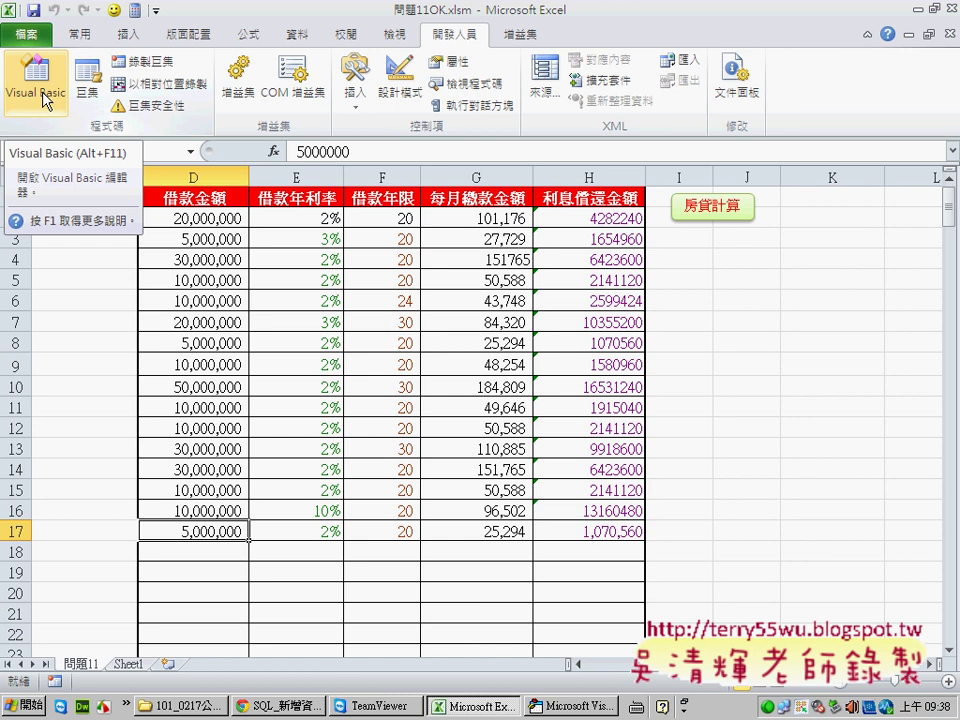
{"action": "left_click", "coordinate": [45, 99]}
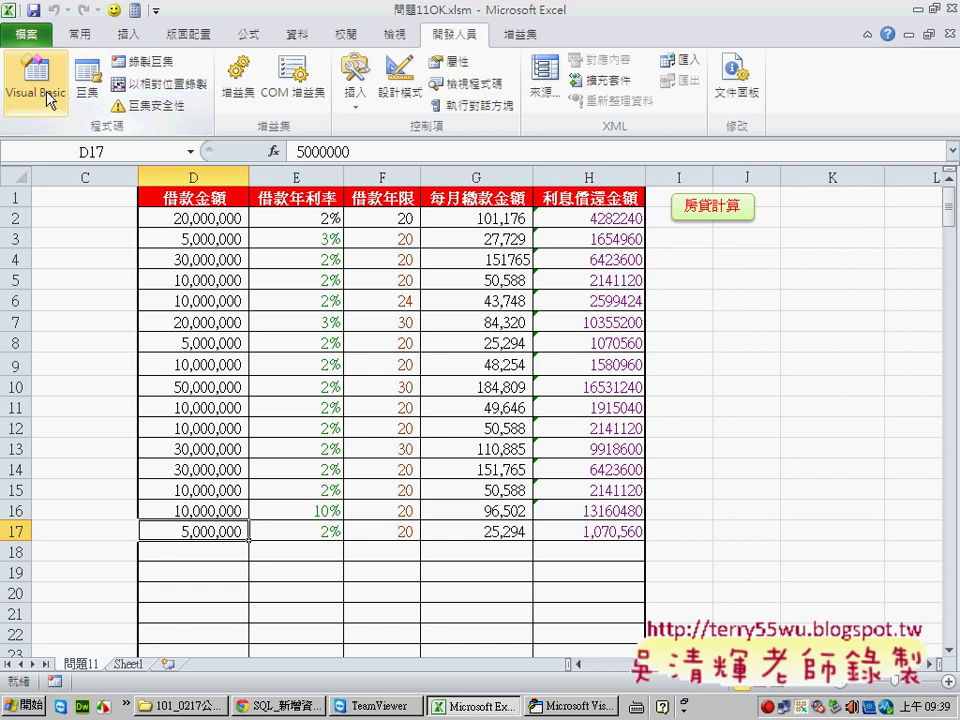
{"action": "left_click", "coordinate": [48, 97]}
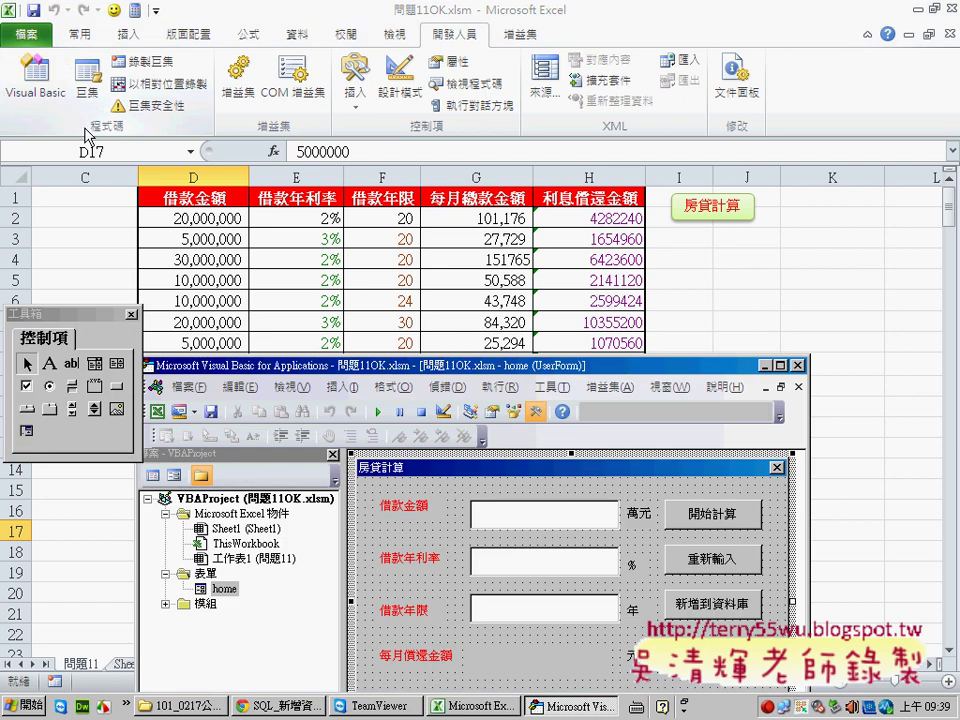
Step: Highlight VBAProject, Microsoft Excel 物件 and ThisWorkbook, then open ThisWorkbook's code and select all of it
{"action": "left_click_drag", "start_coordinate": [474, 368], "coordinate": [423, 33]}
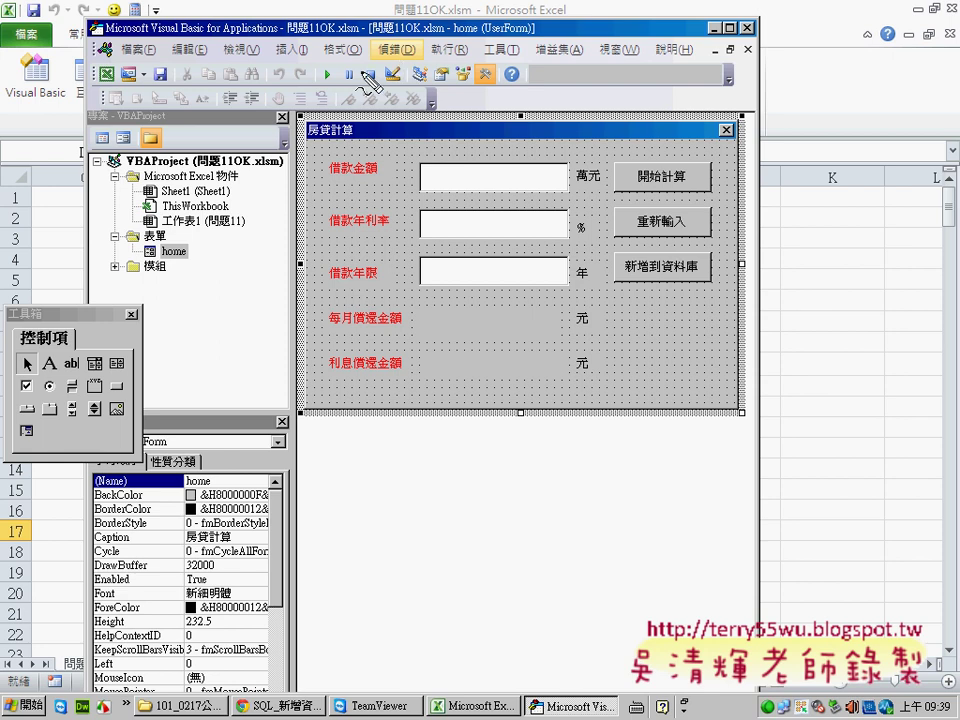
{"action": "left_click_drag", "start_coordinate": [126, 167], "coordinate": [188, 167]}
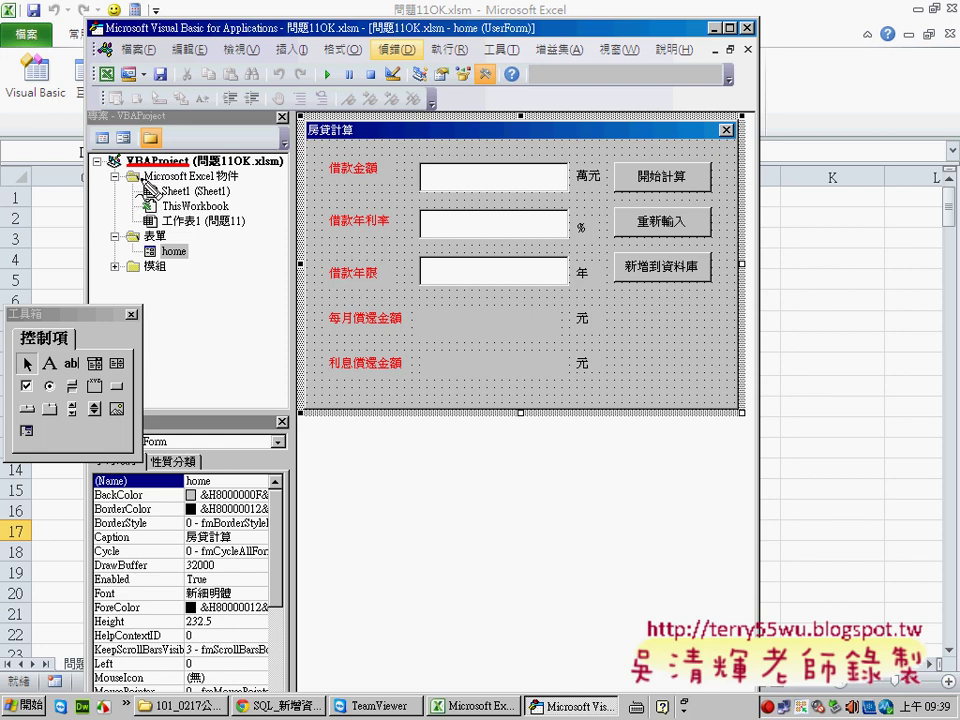
{"action": "left_click_drag", "start_coordinate": [150, 181], "coordinate": [238, 182]}
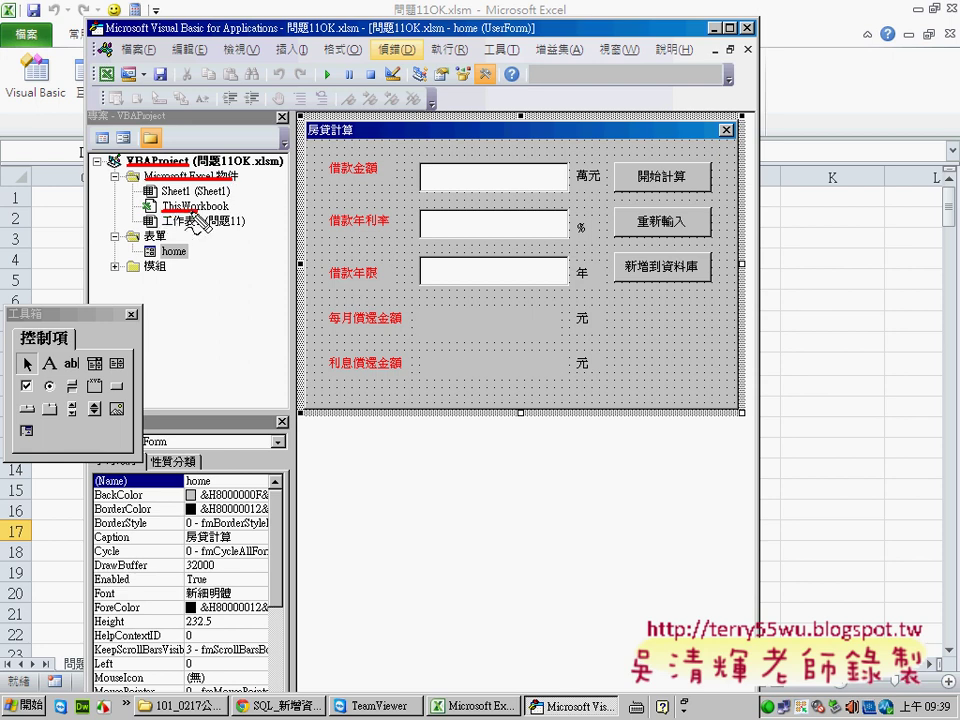
{"action": "mouse_move", "coordinate": [184, 197]}
{"action": "left_mouse_down"}
{"action": "mouse_move", "coordinate": [190, 205]}
{"action": "mouse_move", "coordinate": [155, 197]}
{"action": "left_mouse_up"}
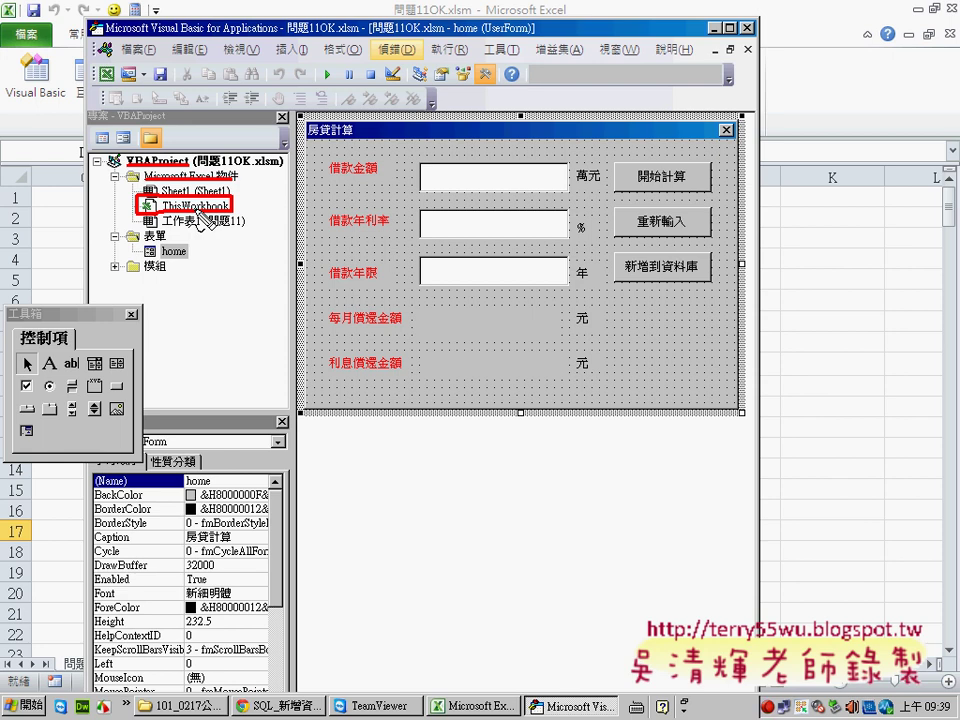
{"action": "key", "text": "Escape"}
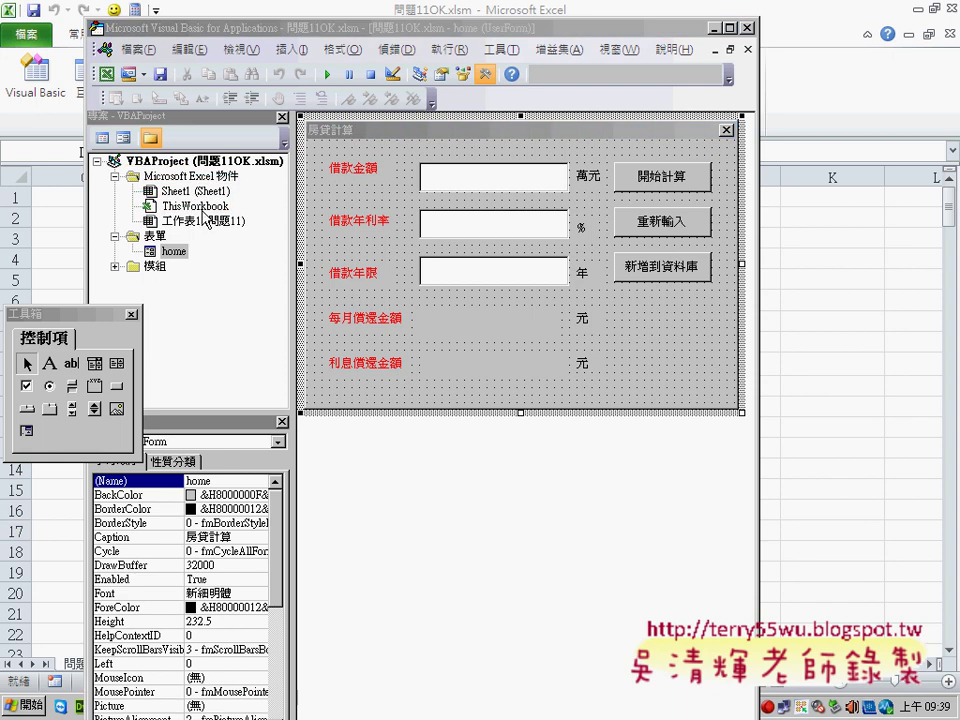
{"action": "double_click", "coordinate": [195, 207]}
{"action": "key", "text": "ctrl+a"}
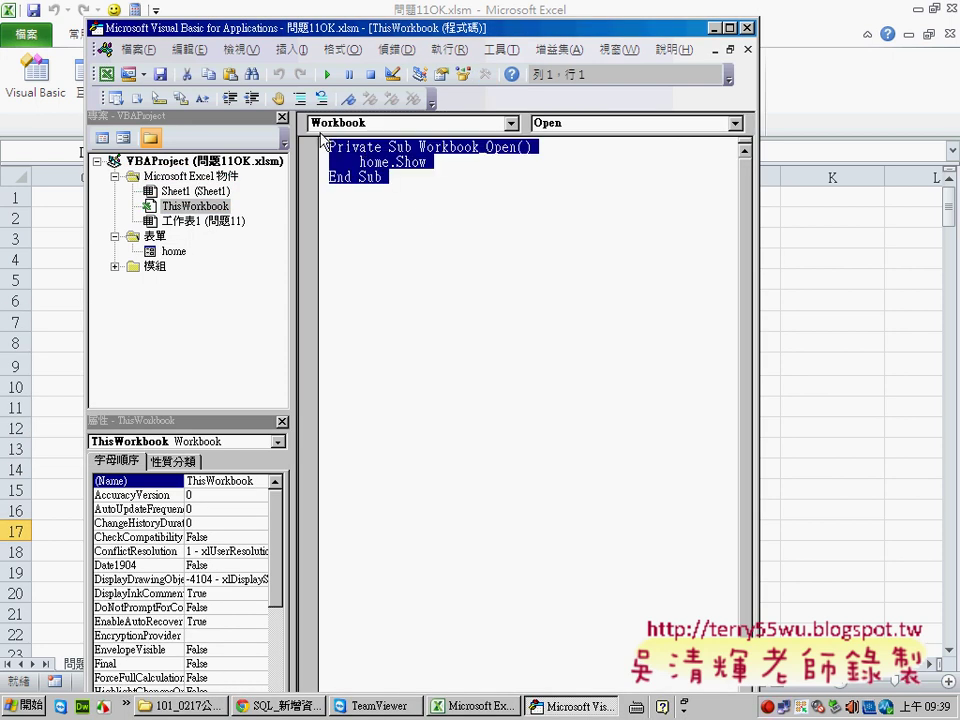
Step: Delete ThisWorkbook's old code and insert an empty Workbook_Open stub via the Workbook object dropdown
{"action": "key", "text": "Delete"}
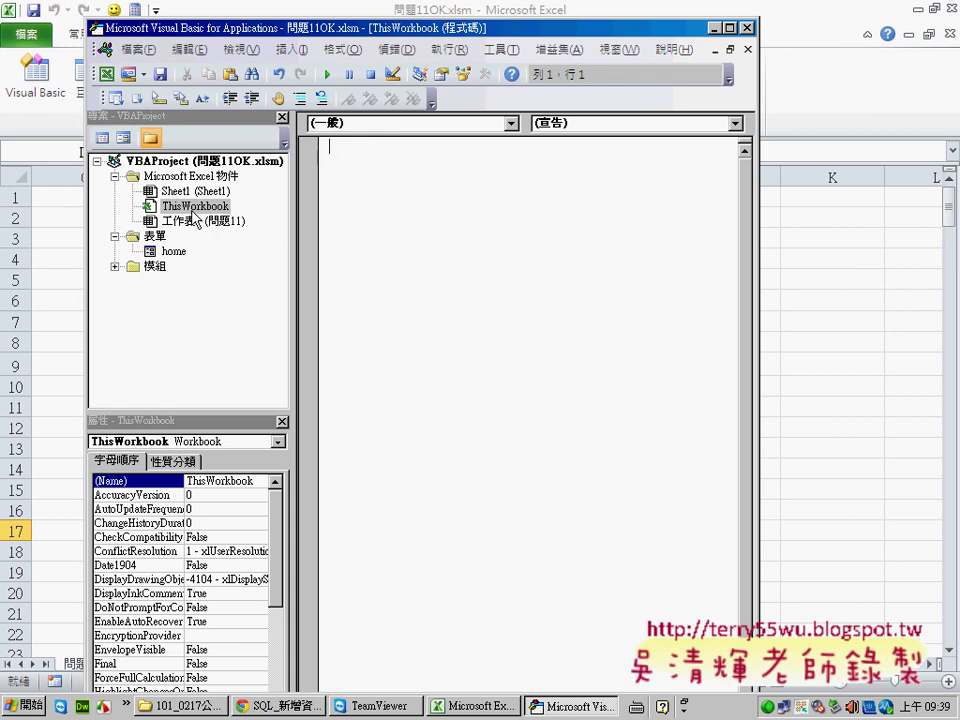
{"action": "left_click", "coordinate": [465, 127]}
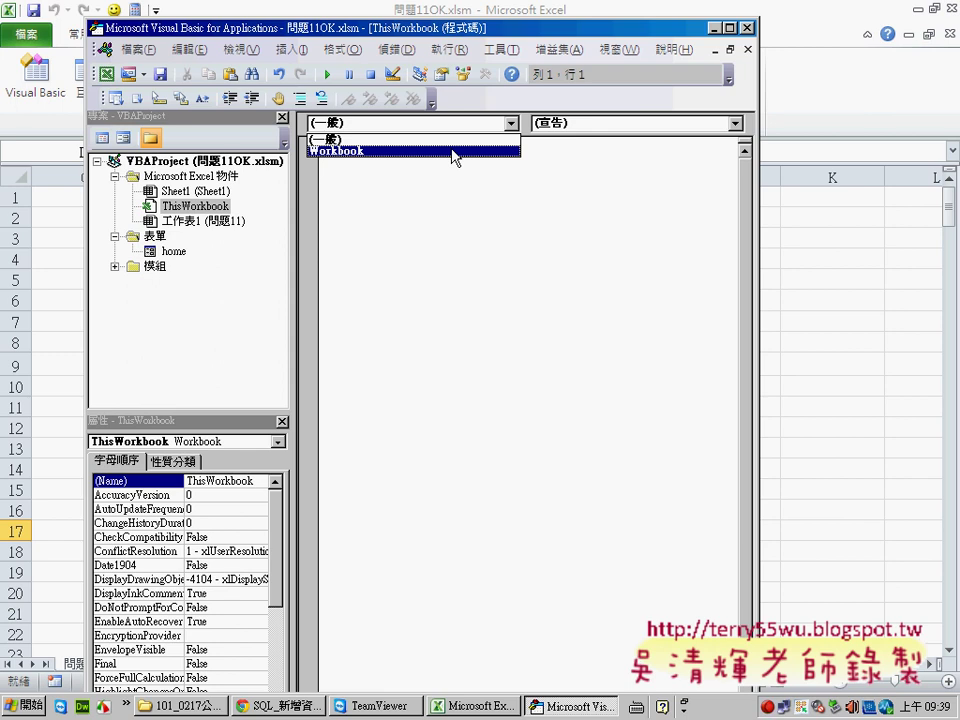
{"action": "left_click", "coordinate": [455, 152]}
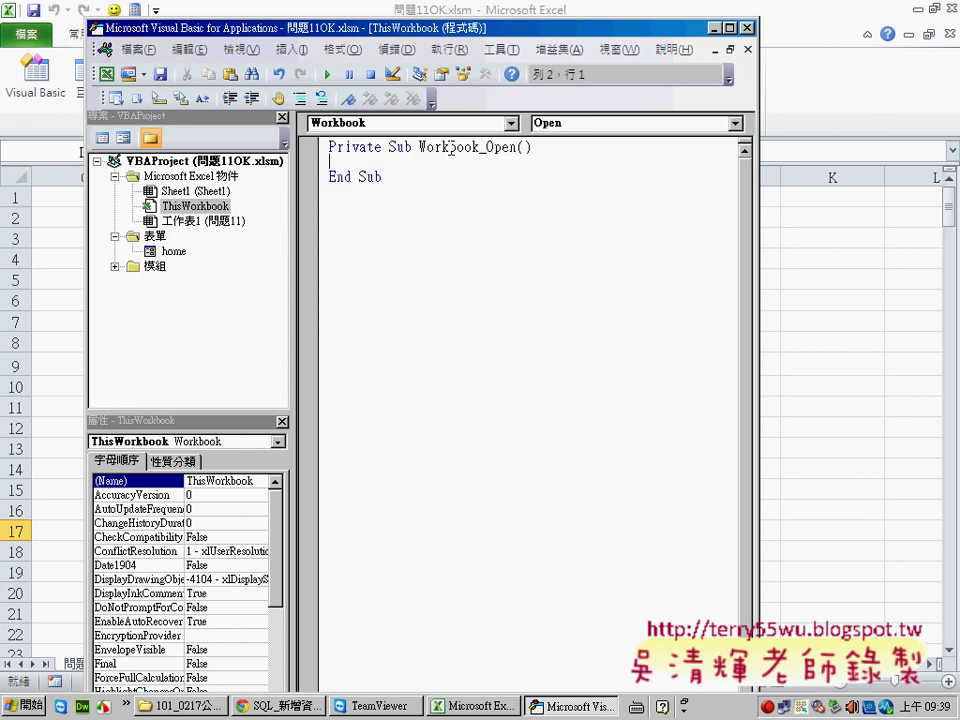
{"action": "left_click", "coordinate": [590, 123]}
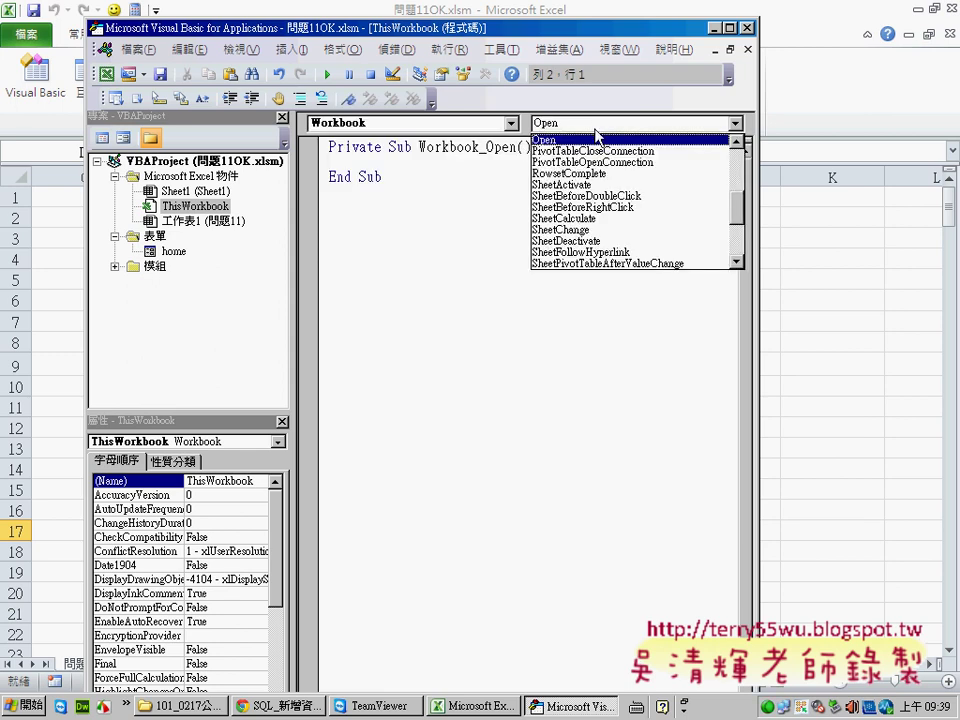
{"action": "left_click", "coordinate": [415, 162]}
{"action": "left_click", "coordinate": [384, 124]}
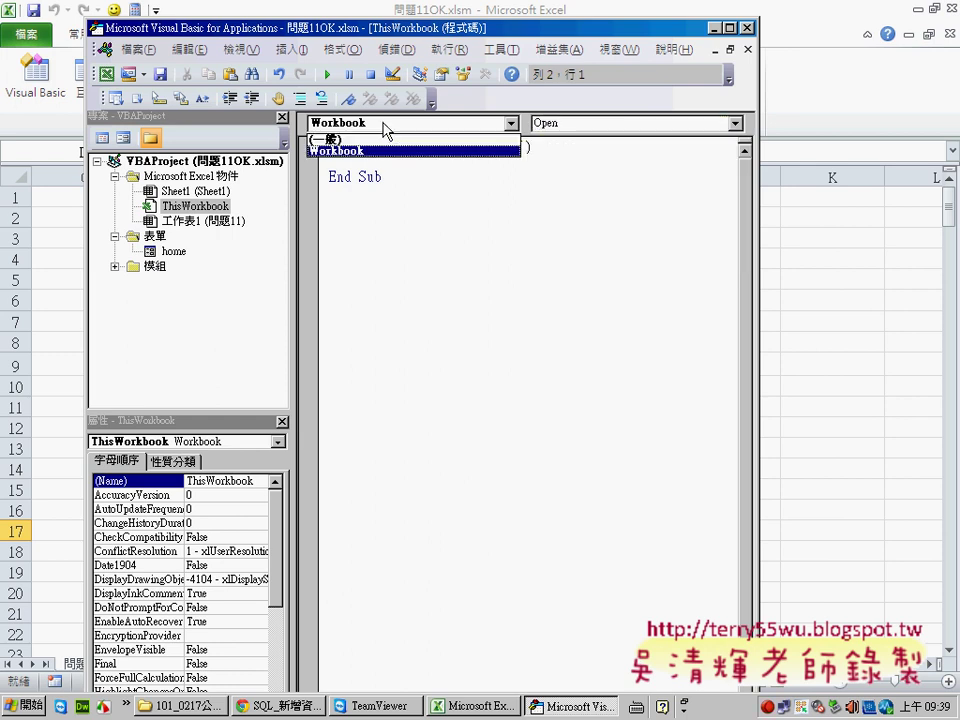
{"action": "left_click", "coordinate": [350, 139]}
{"action": "left_click", "coordinate": [352, 123]}
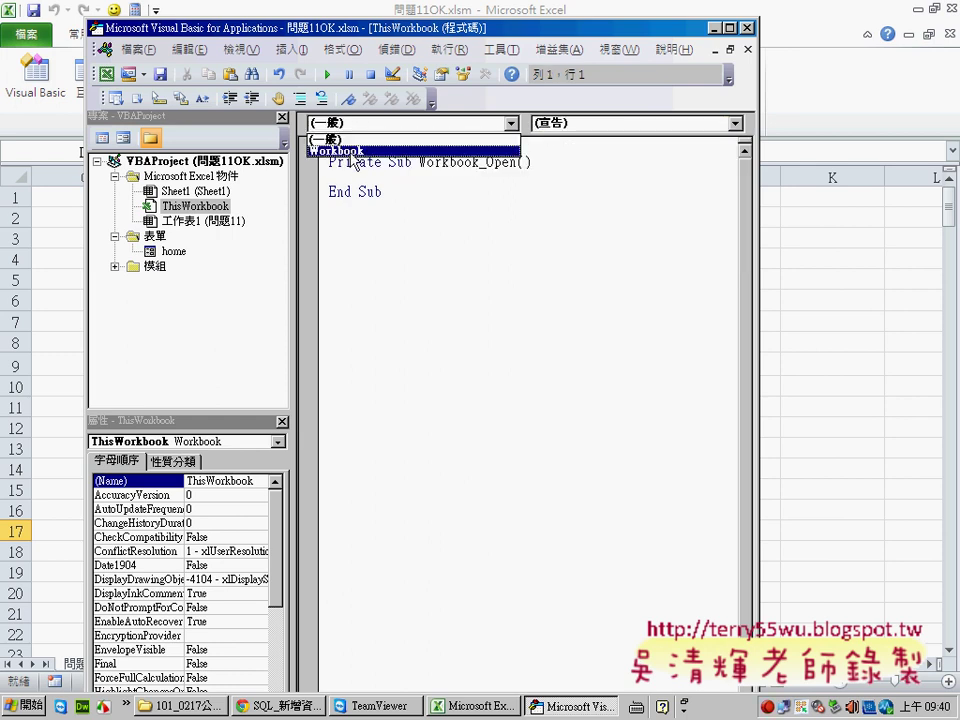
{"action": "left_click", "coordinate": [352, 152]}
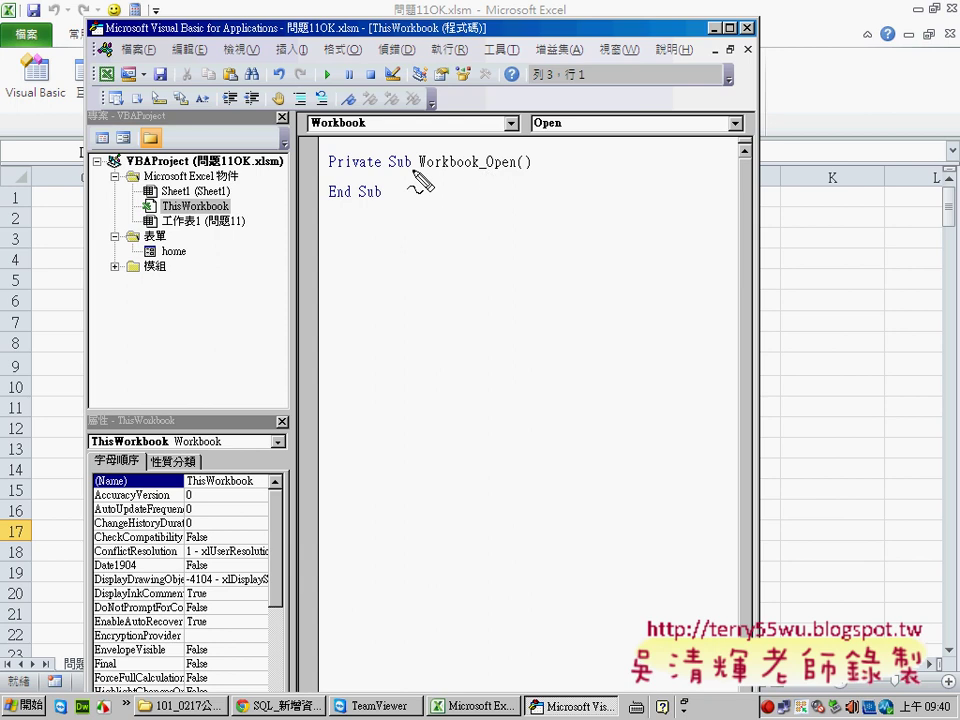
Step: Annotate the Workbook object and Open event in the procedure header and dropdowns
{"action": "left_click_drag", "start_coordinate": [419, 169], "coordinate": [514, 169]}
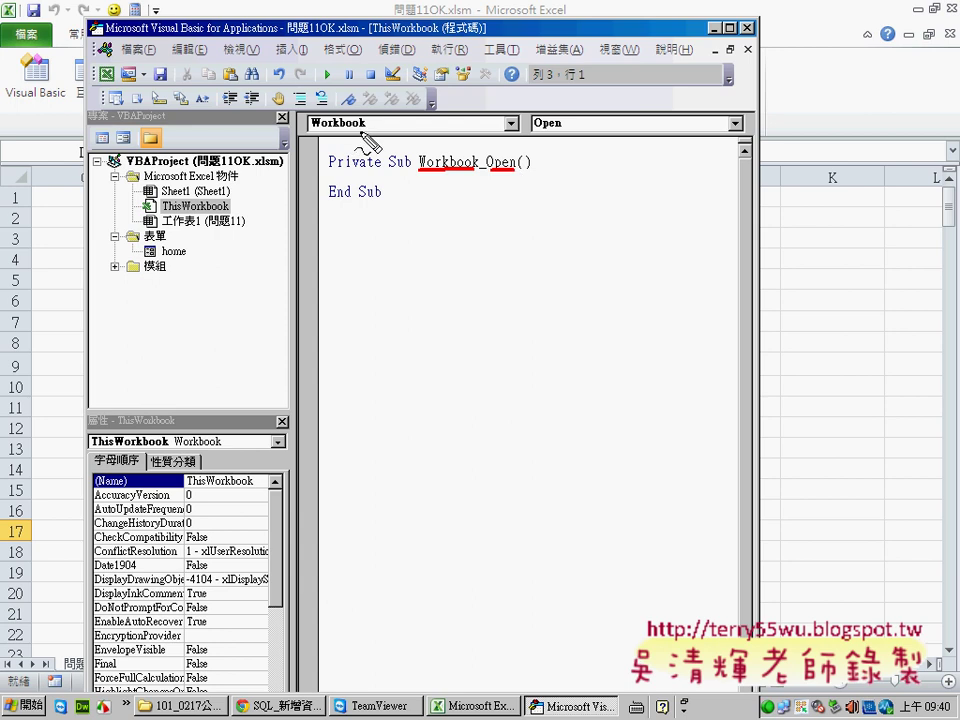
{"action": "left_click_drag", "start_coordinate": [372, 110], "coordinate": [357, 138]}
{"action": "left_click_drag", "start_coordinate": [562, 112], "coordinate": [546, 137]}
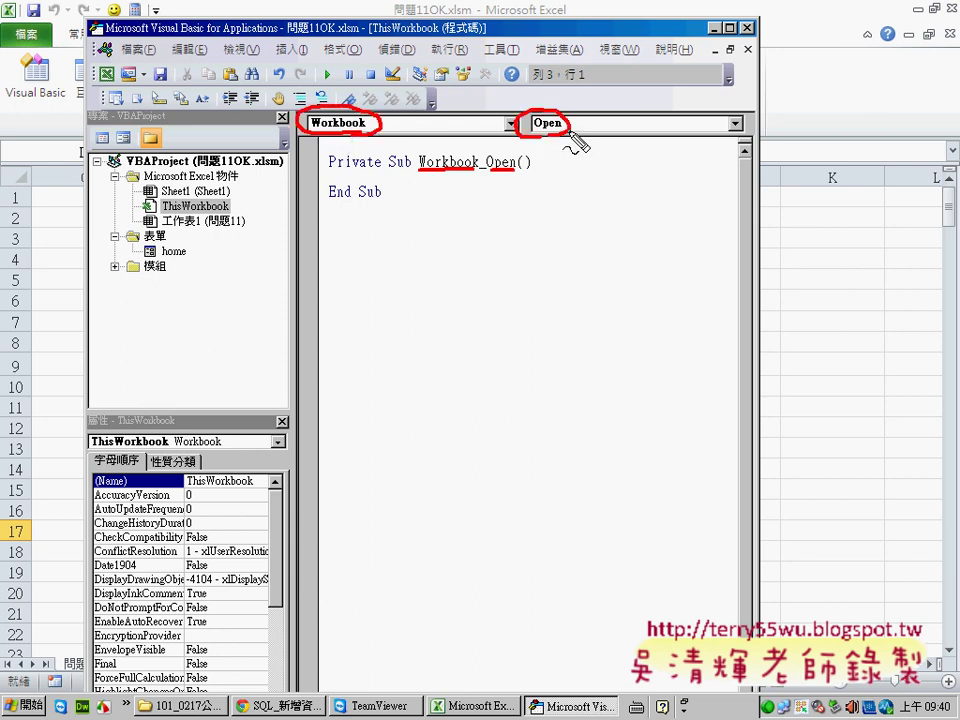
{"action": "key", "text": "Escape"}
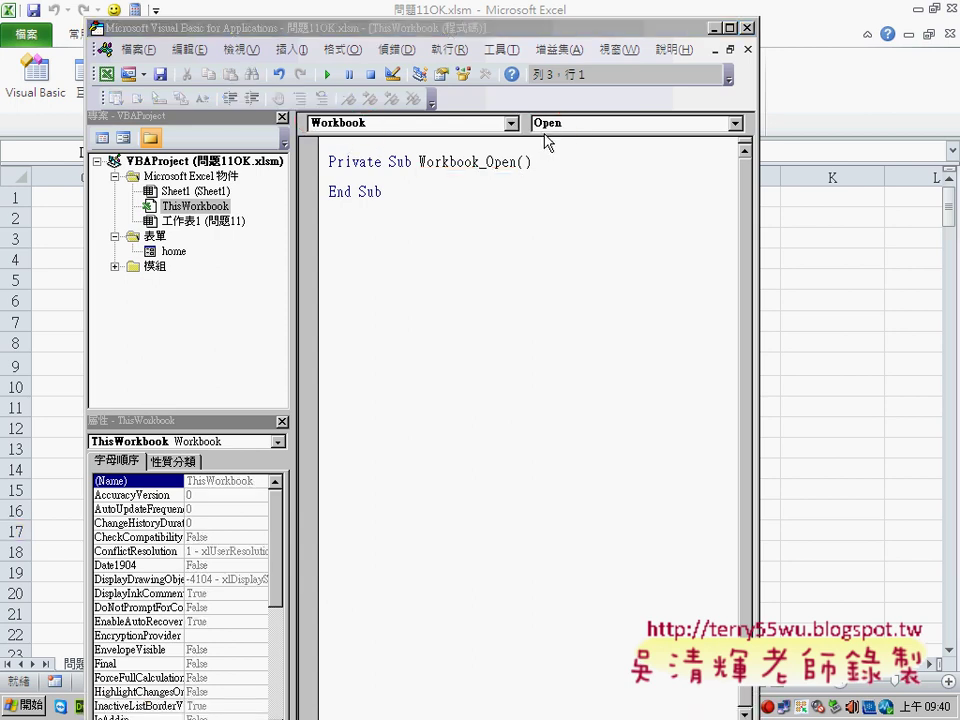
{"action": "left_click", "coordinate": [595, 124]}
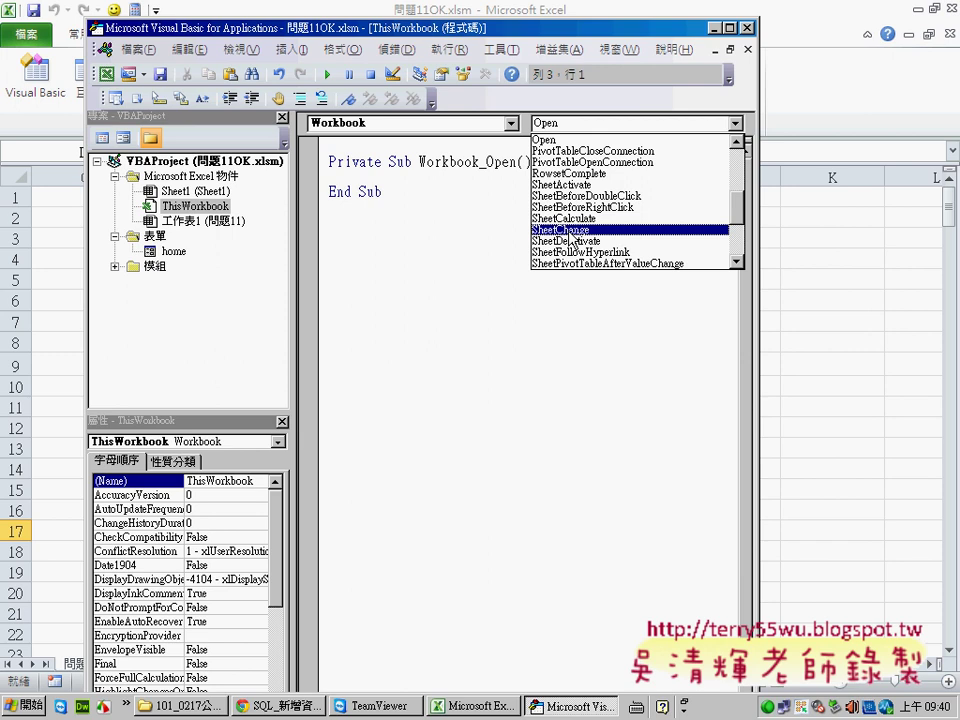
{"action": "scroll", "coordinate": [737, 217], "scroll_direction": "down", "scroll_amount": 4}
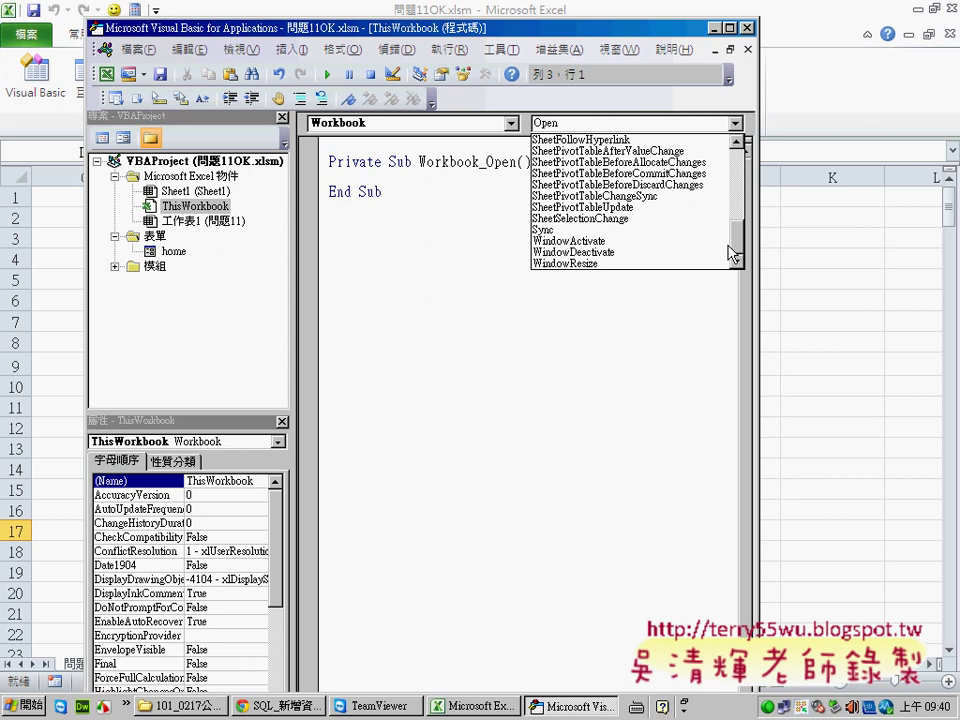
{"action": "scroll", "coordinate": [735, 213], "scroll_direction": "up", "scroll_amount": 2}
{"action": "scroll", "coordinate": [733, 210], "scroll_direction": "up", "scroll_amount": 2}
{"action": "left_click_drag", "start_coordinate": [735, 210], "coordinate": [735, 172]}
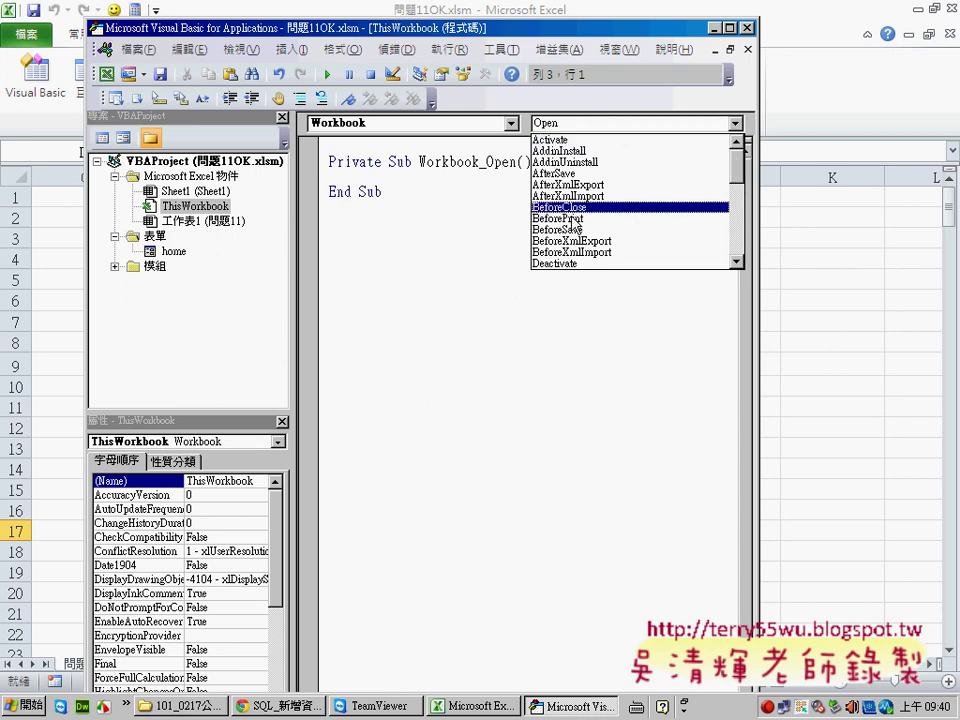
{"action": "left_click_drag", "start_coordinate": [736, 168], "coordinate": [732, 255]}
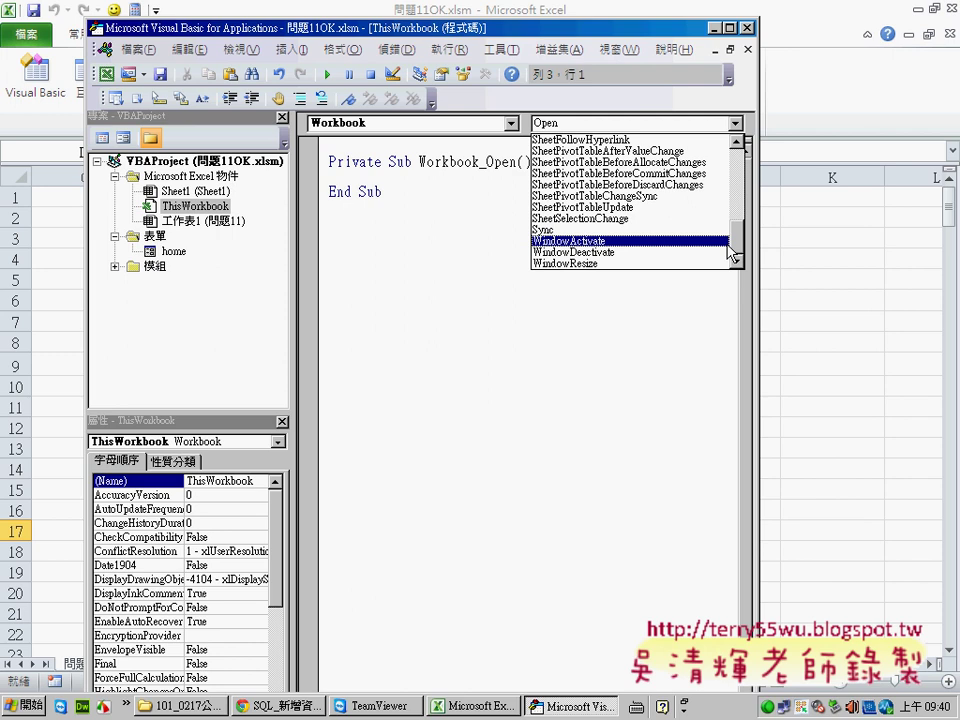
{"action": "left_click", "coordinate": [562, 123]}
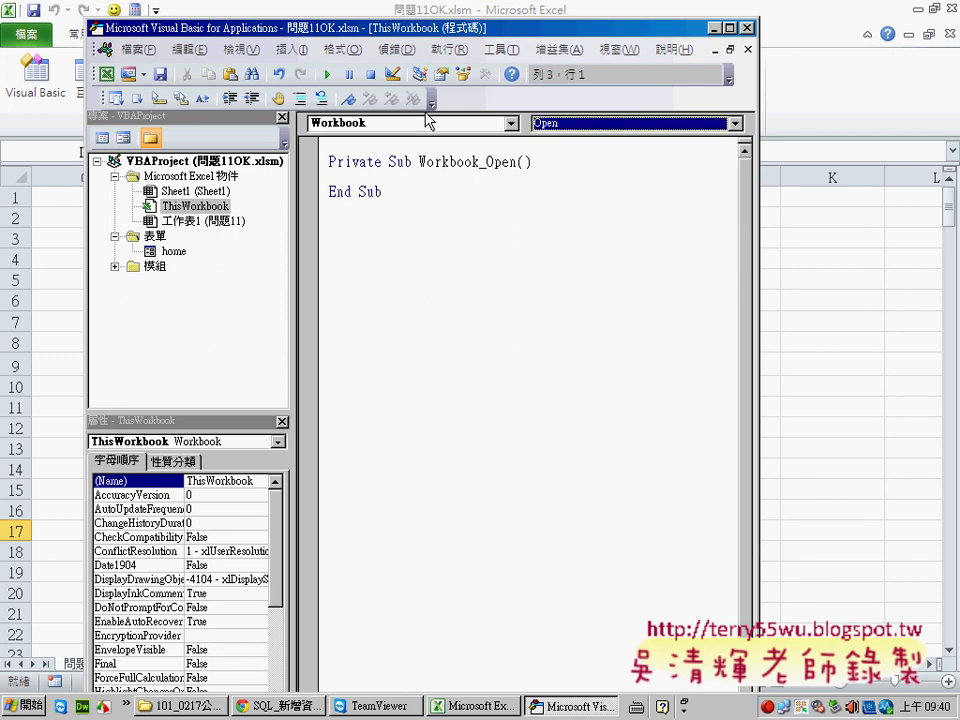
{"action": "left_click", "coordinate": [386, 178]}
Step: Type home.Show inside Workbook_Open, then mark ThisWorkbook and the finished code
{"action": "key", "text": "Tab"}
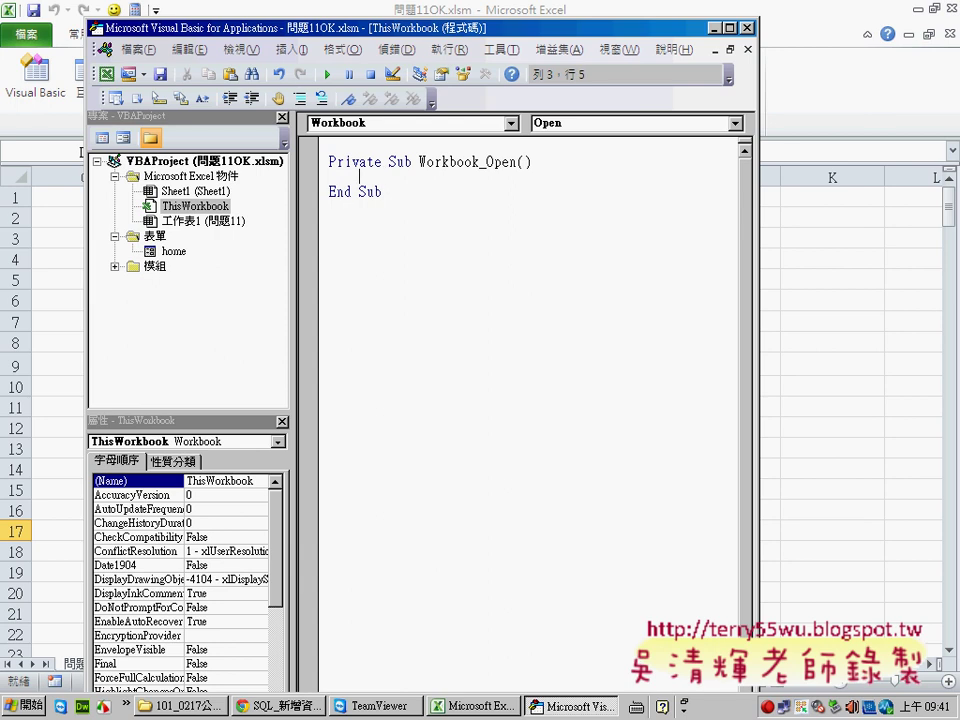
{"action": "type", "text": "h"}
{"action": "type", "text": "on"}
{"action": "key", "text": "BackSpace"}
{"action": "type", "text": "me"}
{"action": "type", "text": ".s"}
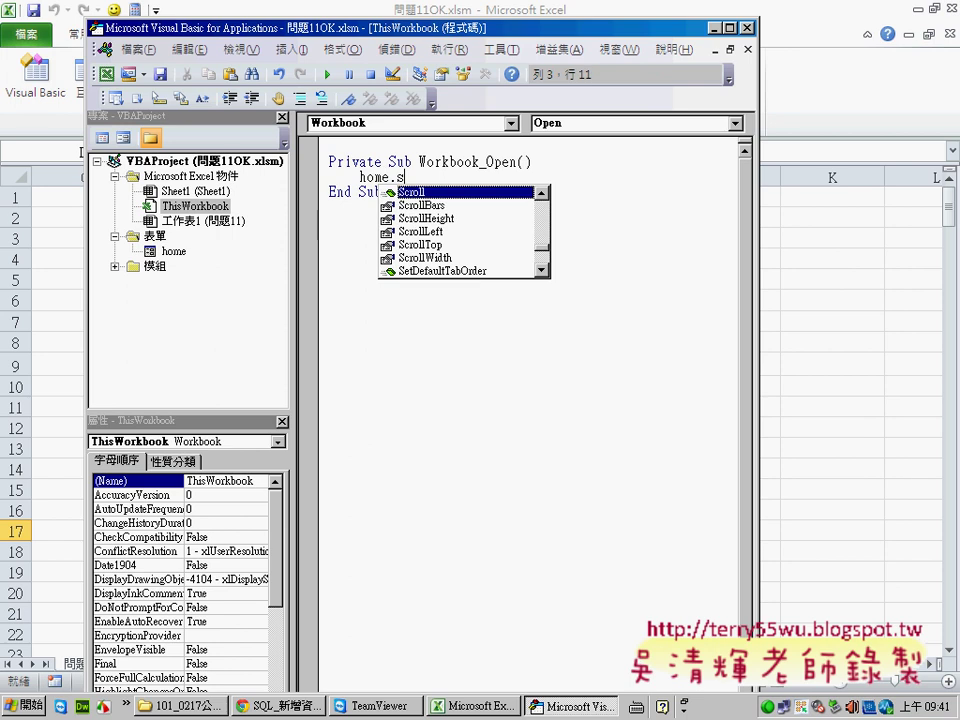
{"action": "type", "text": "how"}
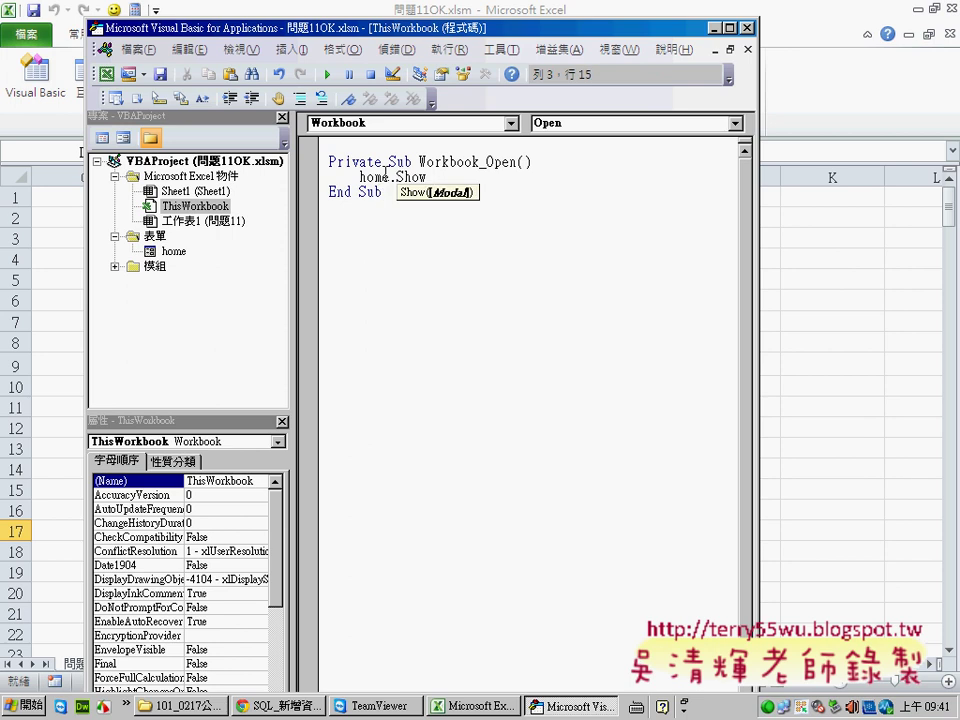
{"action": "key", "text": "Home"}
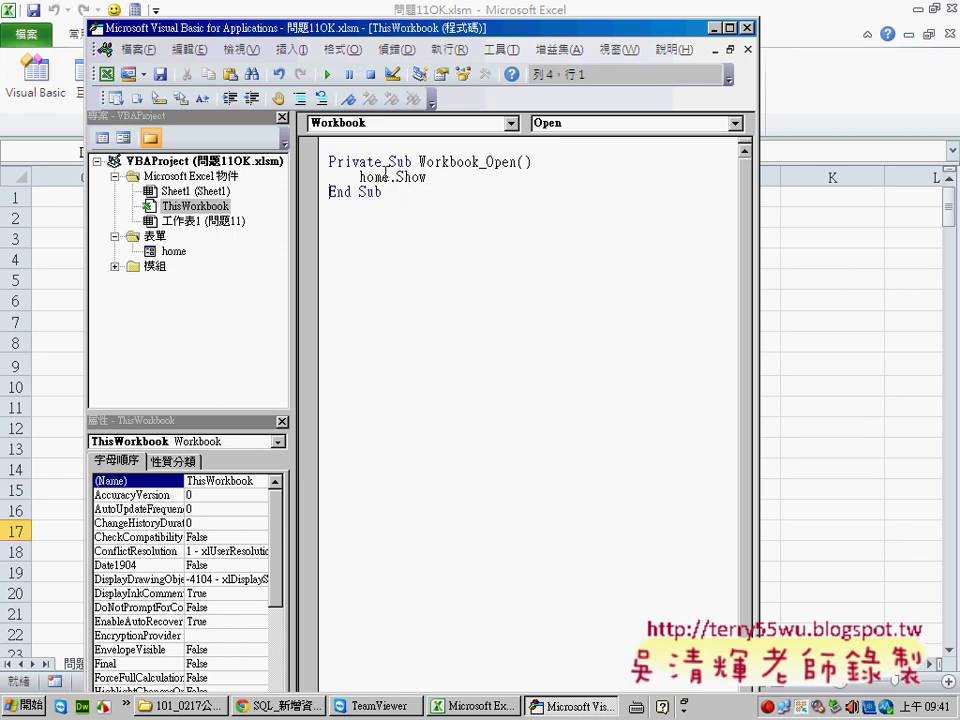
{"action": "key", "text": "Right"}
{"action": "key", "text": "Right"}
{"action": "key", "text": "Right"}
{"action": "key", "text": "Right"}
{"action": "key", "text": "Right"}
{"action": "key", "text": "Right"}
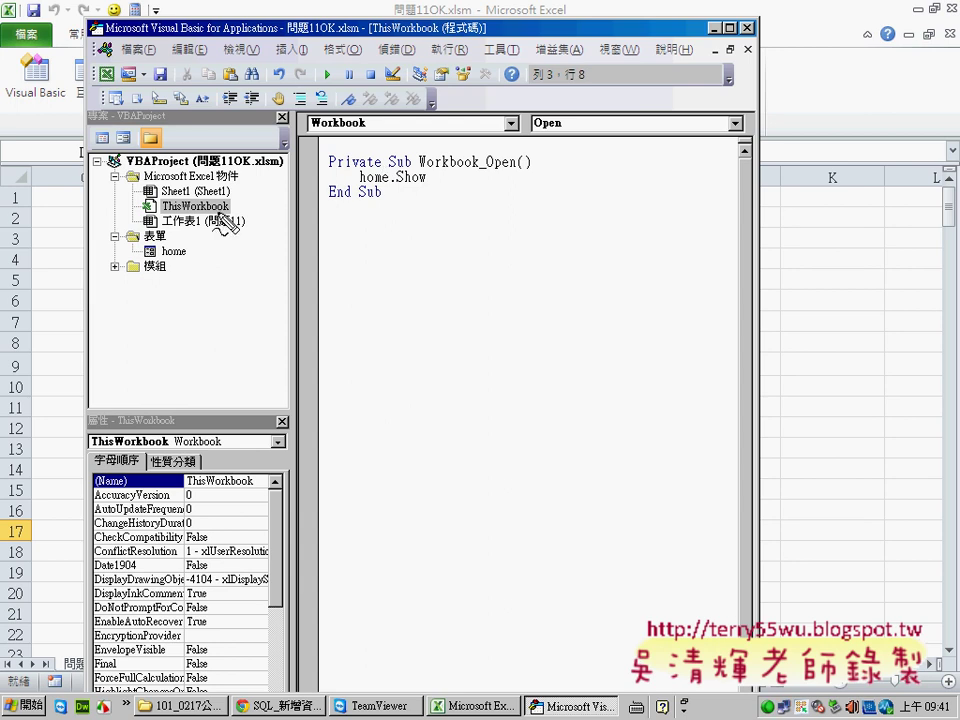
{"action": "left_click_drag", "start_coordinate": [226, 213], "coordinate": [136, 200]}
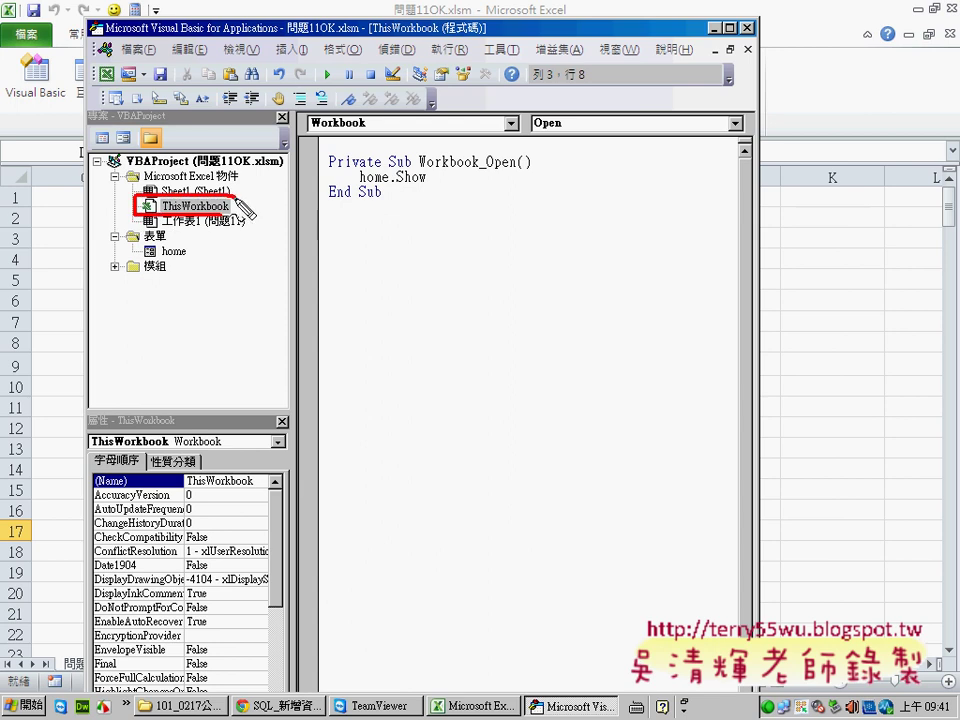
{"action": "mouse_move", "coordinate": [423, 210]}
{"action": "left_mouse_down"}
{"action": "mouse_move", "coordinate": [548, 167]}
{"action": "mouse_move", "coordinate": [448, 210]}
{"action": "mouse_move", "coordinate": [408, 209]}
{"action": "left_mouse_up"}
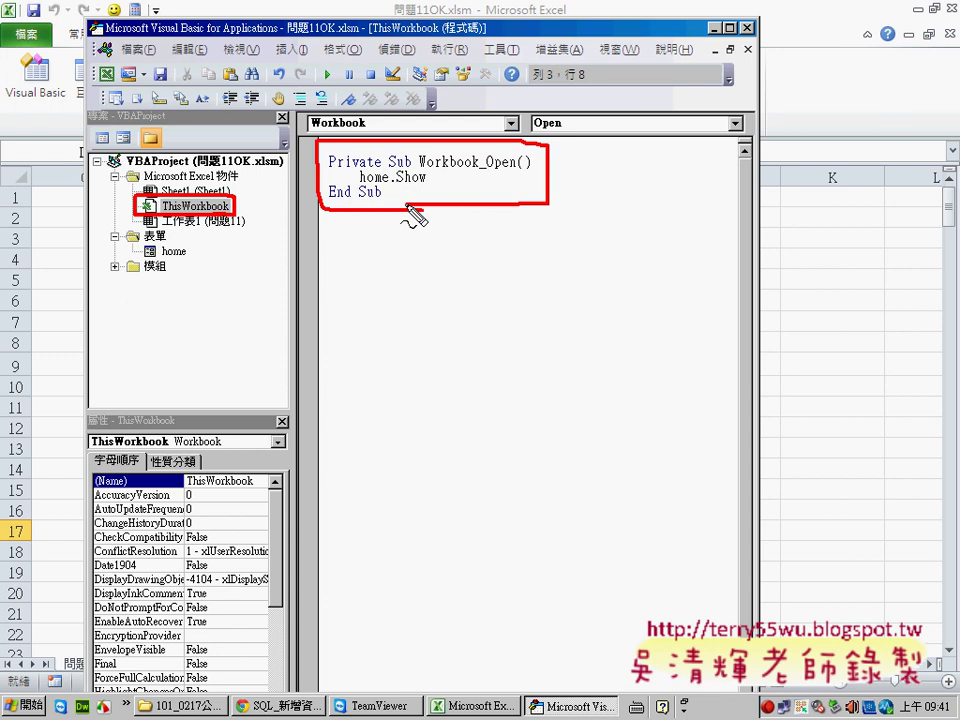